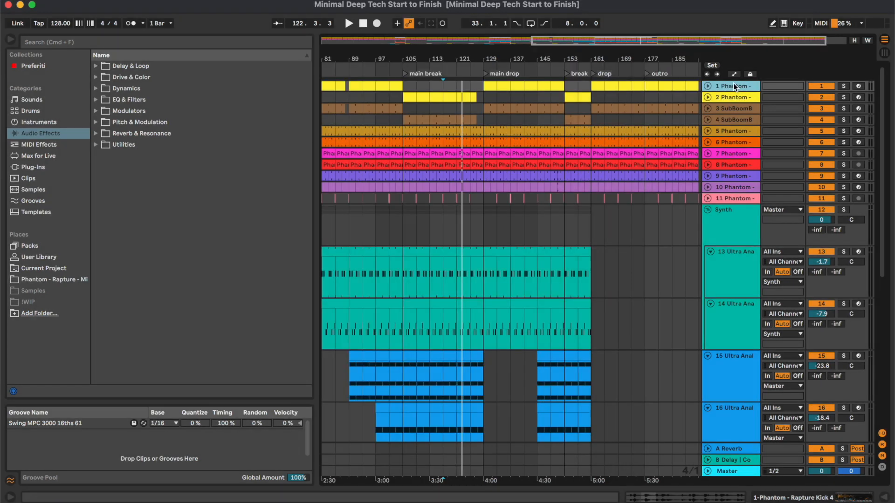
- Open the devices of the Rapture Kick 4 track and audition the kick soloed from the main drop
double_click(733, 86)
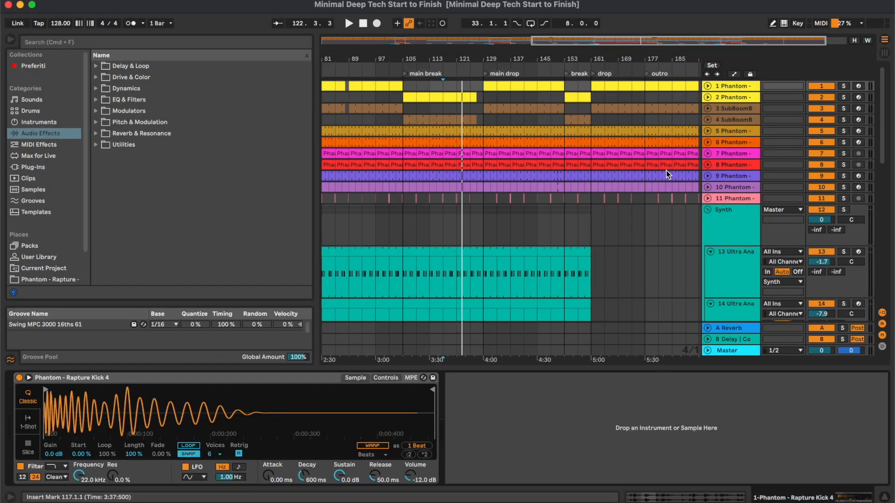
left_click(748, 87)
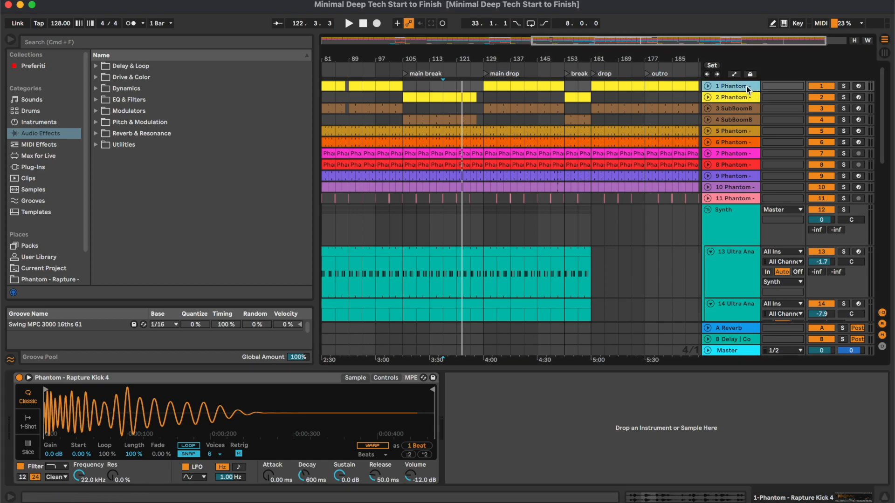
left_click(843, 86)
left_click(496, 69)
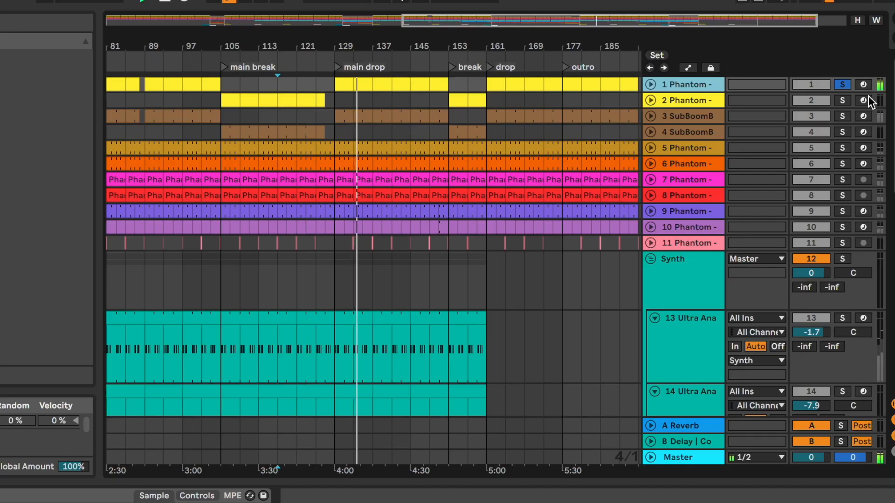
left_click(842, 116)
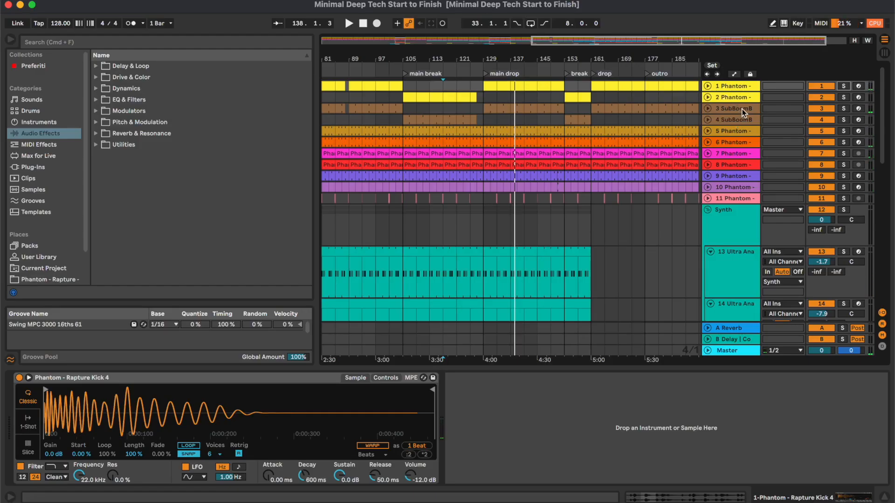
- Open the devices of SubBoomBass2 on track 3 and audition it soloed within the main drop
left_click(741, 110)
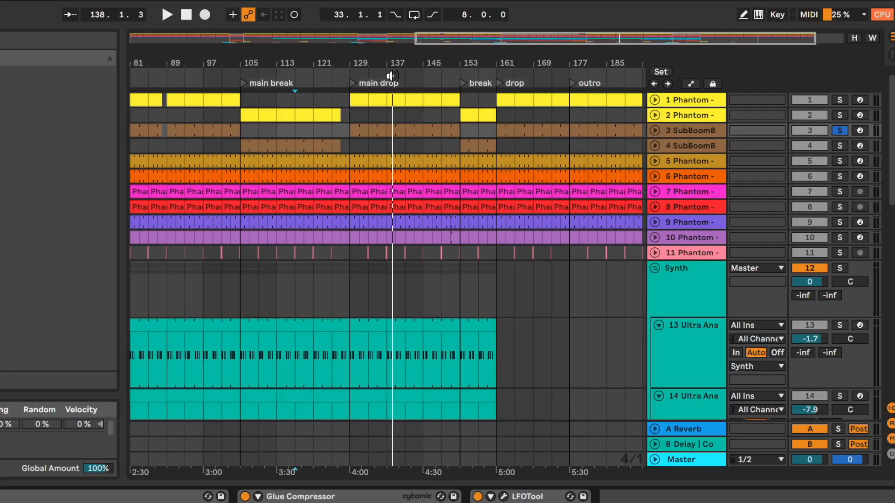
left_click(515, 69)
left_click(516, 106)
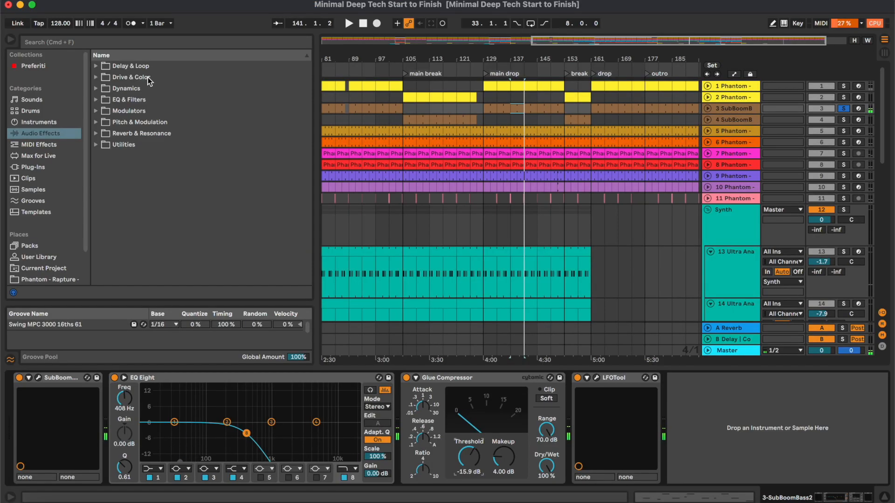
- Find Saturator, insert its A Bit Warmer preset between EQ Eight and Glue Compressor on track 3, and set Dry/Wet to 15.9 %
left_click(148, 78)
left_click(150, 44)
type("sat")
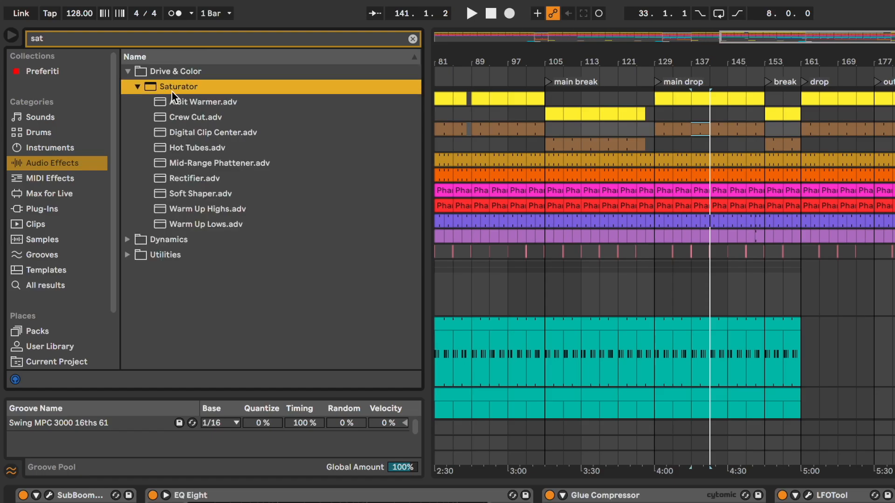
left_click_drag(173, 100, 554, 502)
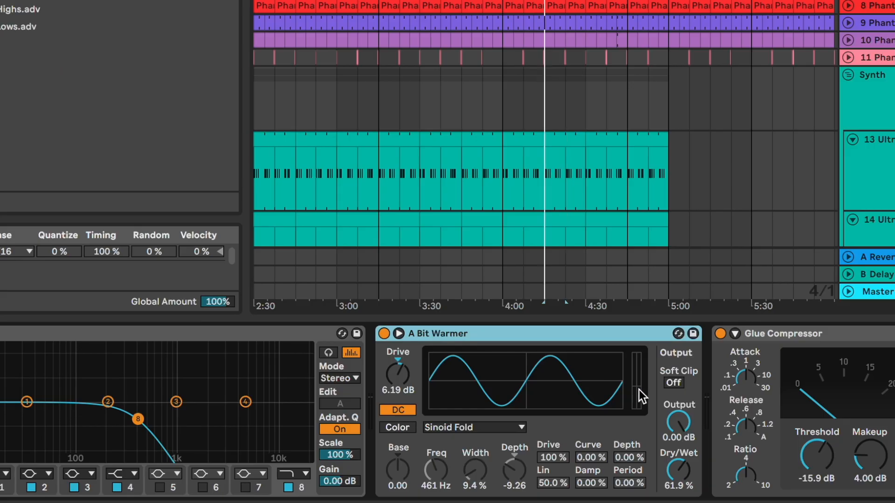
left_click_drag(679, 470, 680, 489)
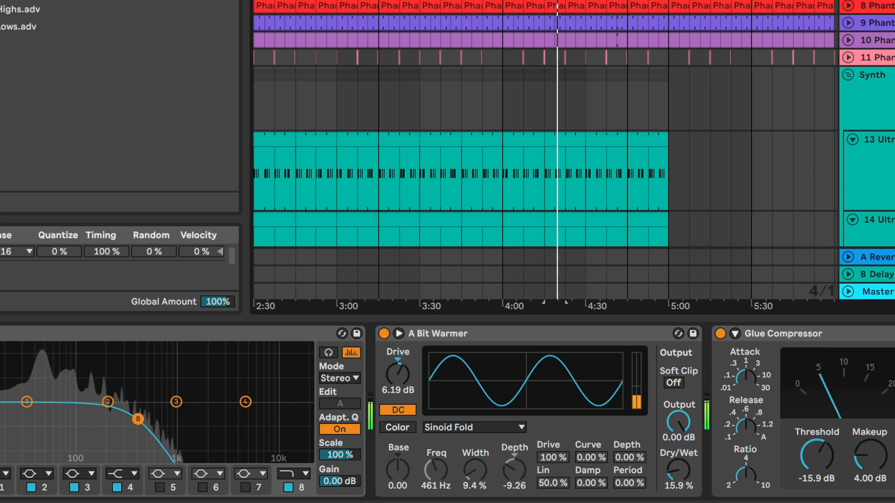
- Compare the bass with the saturator bypassed and enabled, check the kick and bass levels in the mixer, and play the full mix
left_click(384, 333)
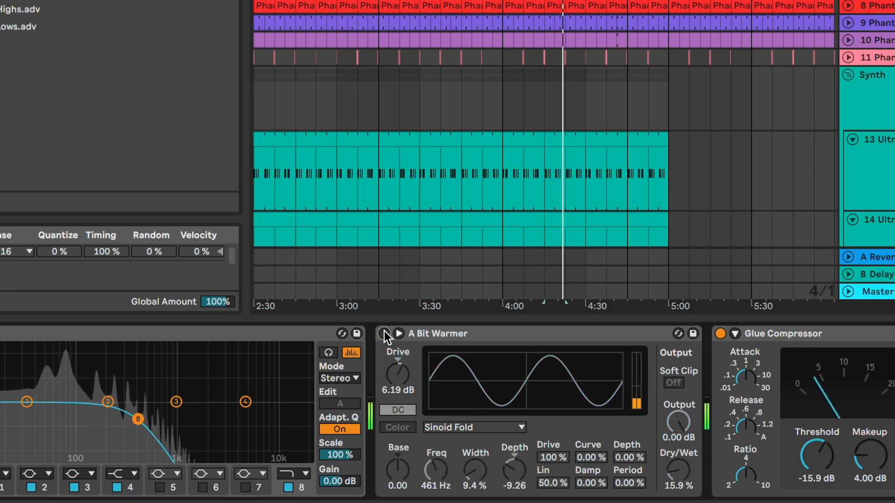
left_click(384, 333)
key("Tab")
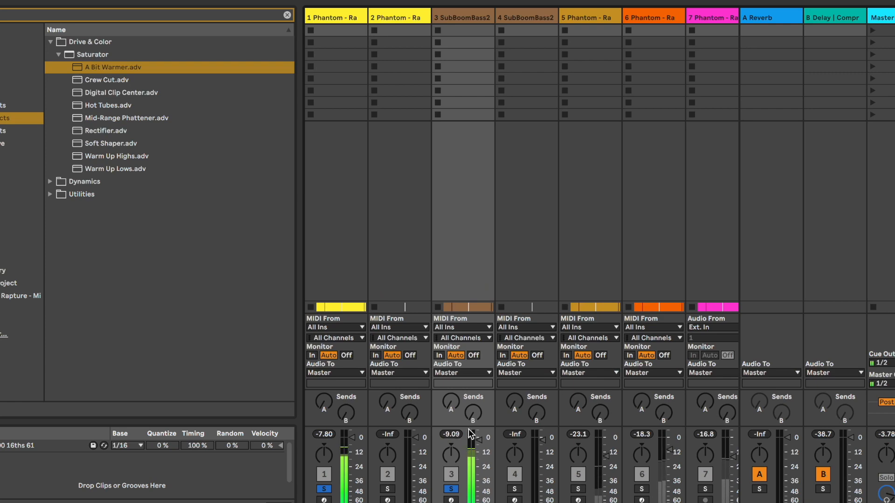
key("Tab")
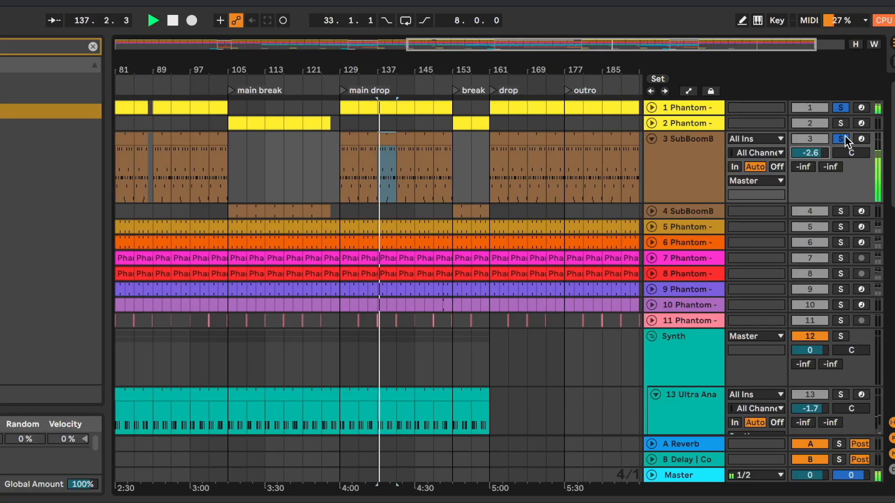
left_click(651, 139)
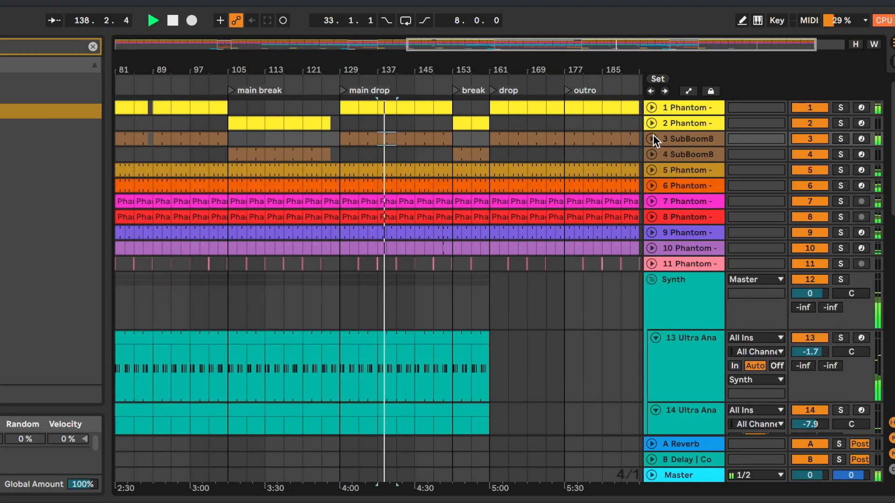
left_click(417, 154)
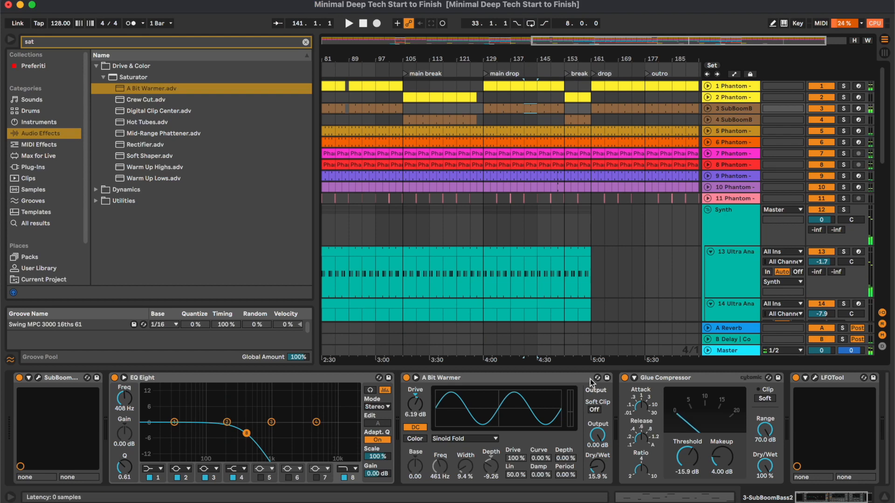
- Copy the A Bit Warmer saturator onto SubBoomBass2 on track 4, between EQ Eight and Glue Compressor
left_click(748, 124)
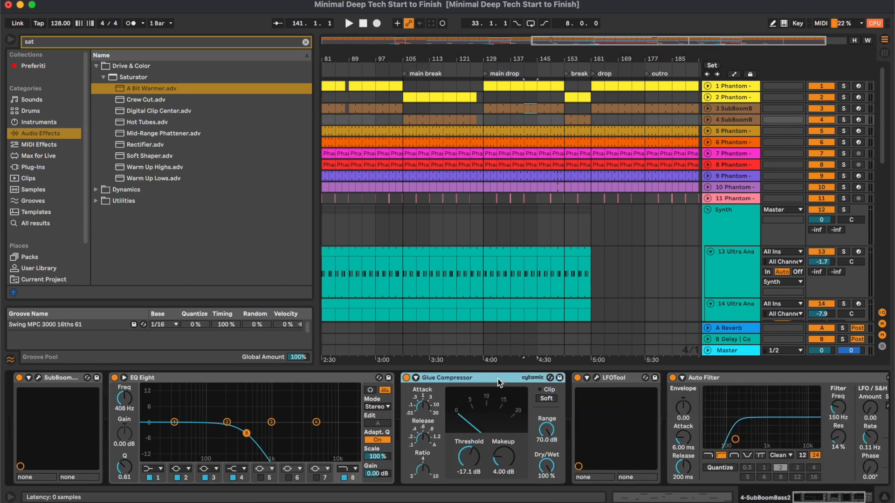
key("super+v")
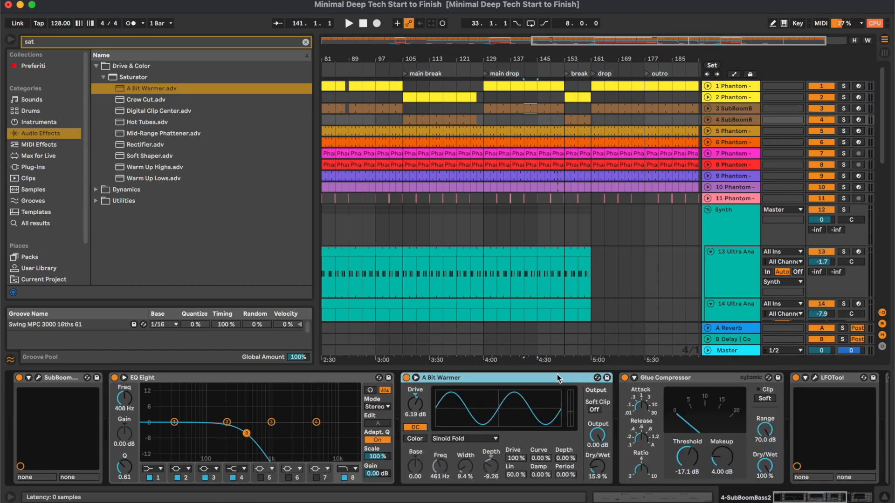
left_click(878, 491)
- Add EQ Eight to the Rapture Clap 8 track and make its second band a low-cut filter at 200 Hz
left_click(731, 136)
double_click(728, 132)
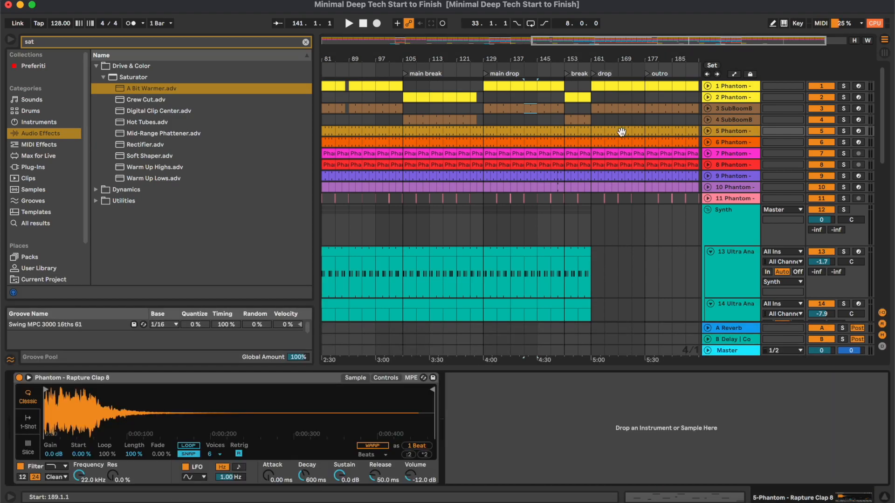
scroll(135, 1, "up", 5)
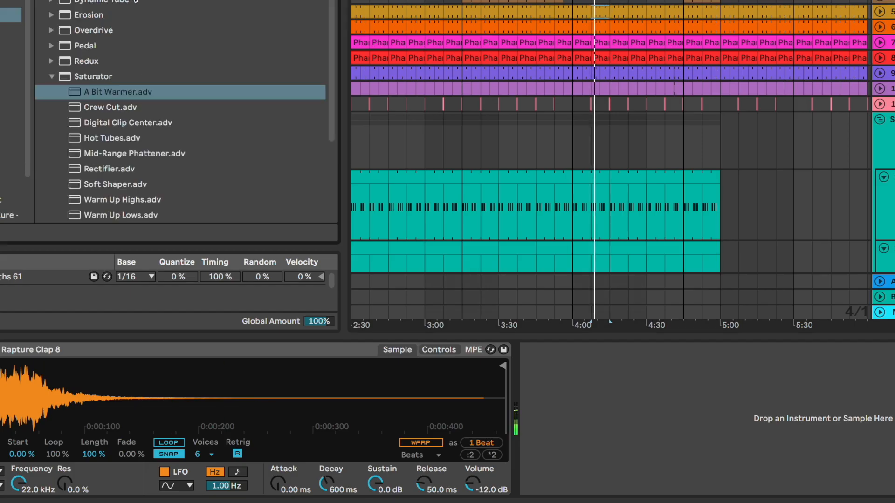
left_click(42, 0)
scroll(93, 12, "up", 2)
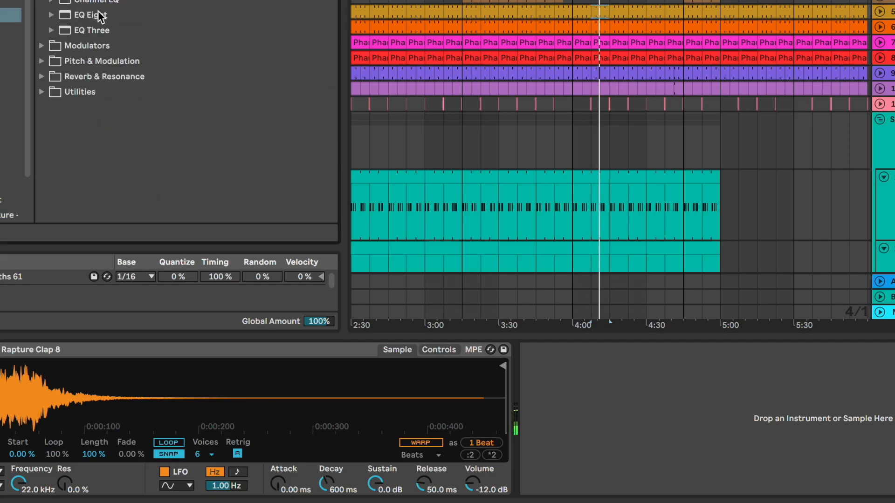
double_click(93, 14)
left_click(626, 476)
left_click(625, 388)
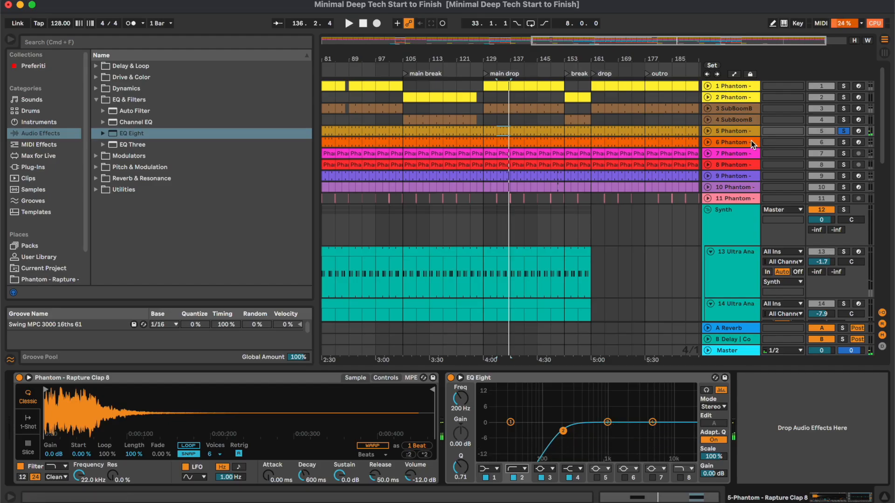
- Add EQ Eight to the Rapture Open Hihat 3 track and raise the frequency of its second band
left_click(751, 143)
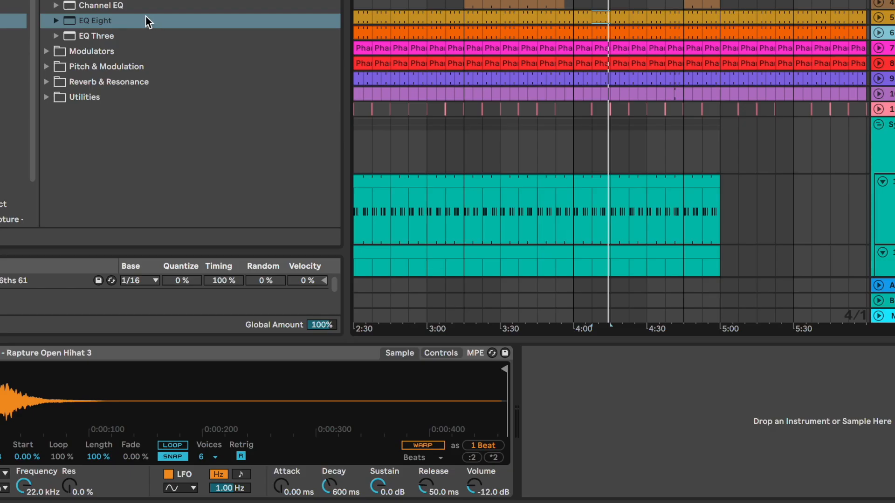
left_click_drag(140, 23, 689, 420)
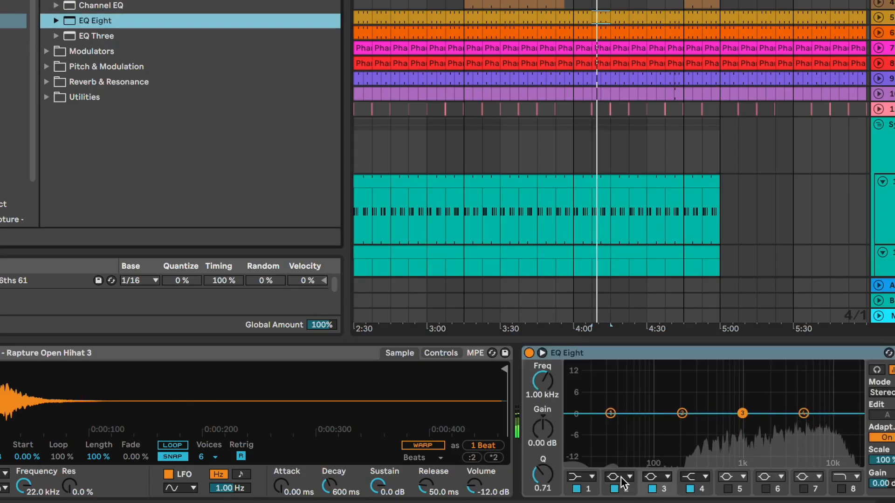
left_click_drag(679, 415, 714, 421)
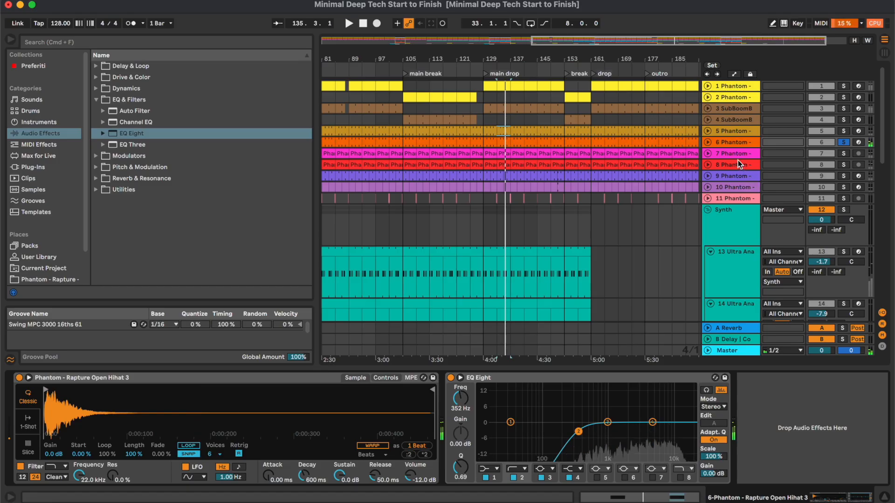
- Check the soloed Rapture Top Loop 4 track's frequency spectrum with a temporary EQ Eight and delete that EQ
left_click(737, 153)
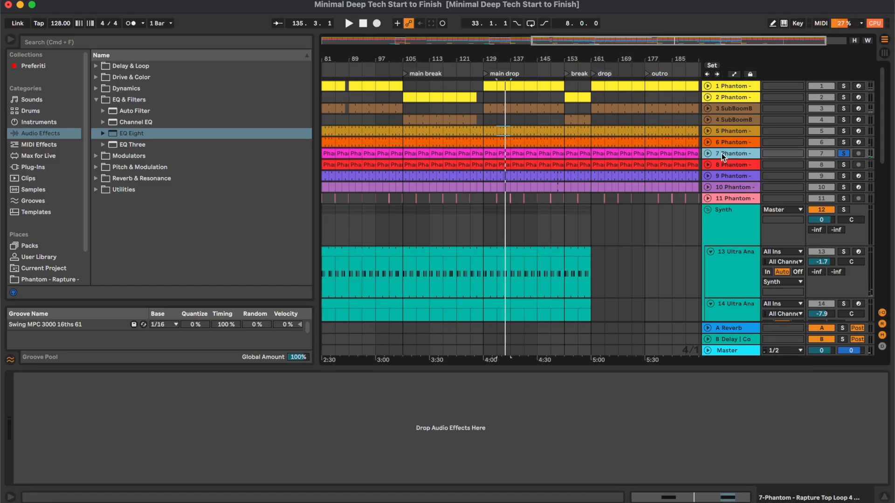
double_click(505, 153)
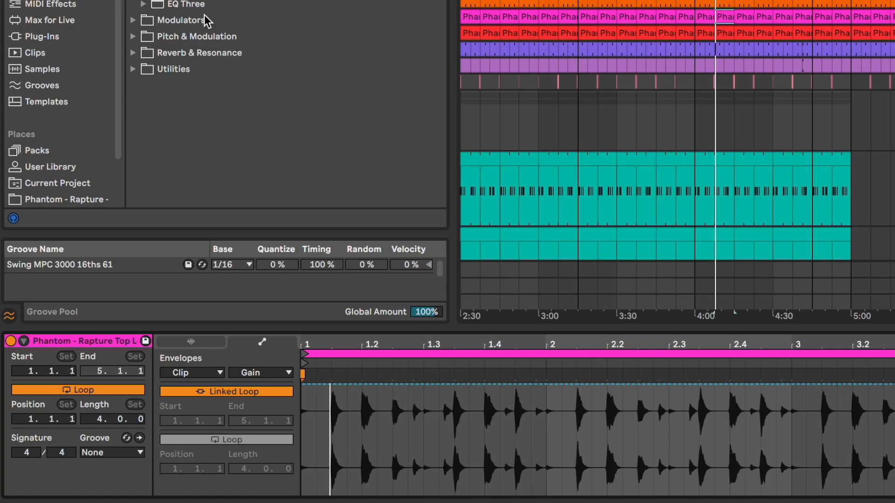
key("shift+Tab")
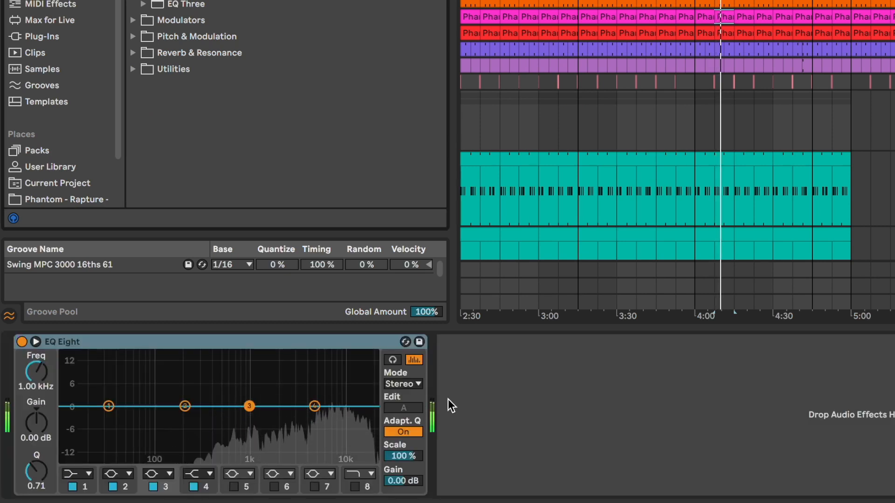
left_click(357, 339)
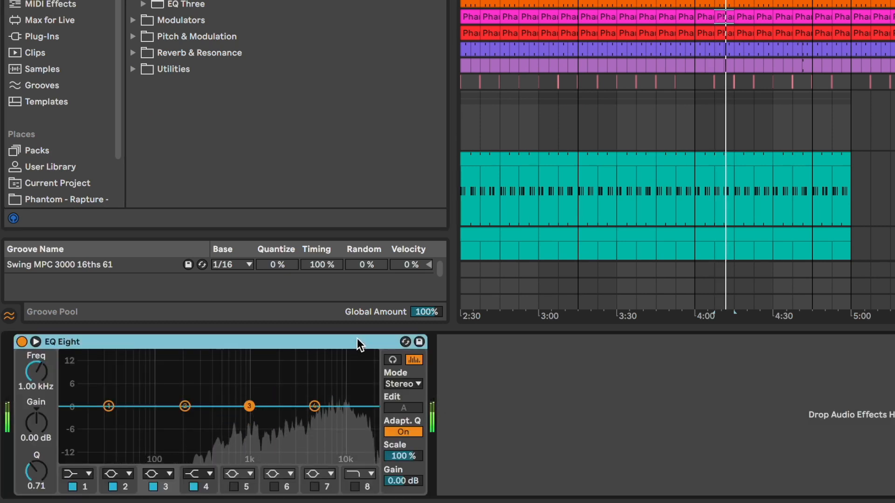
key("Delete")
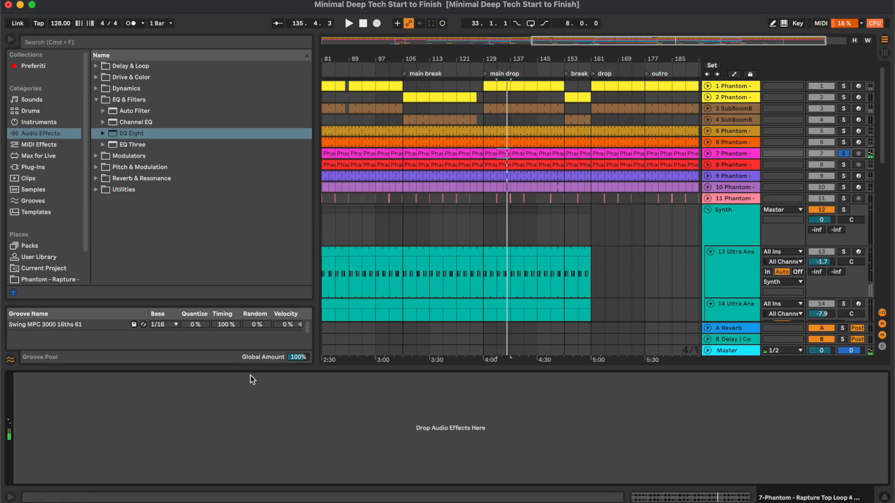
- Add EQ Eight to the Rapture Percussion loop on track 8 and make its first band a low-cut filter at 147 Hz
left_click(746, 163)
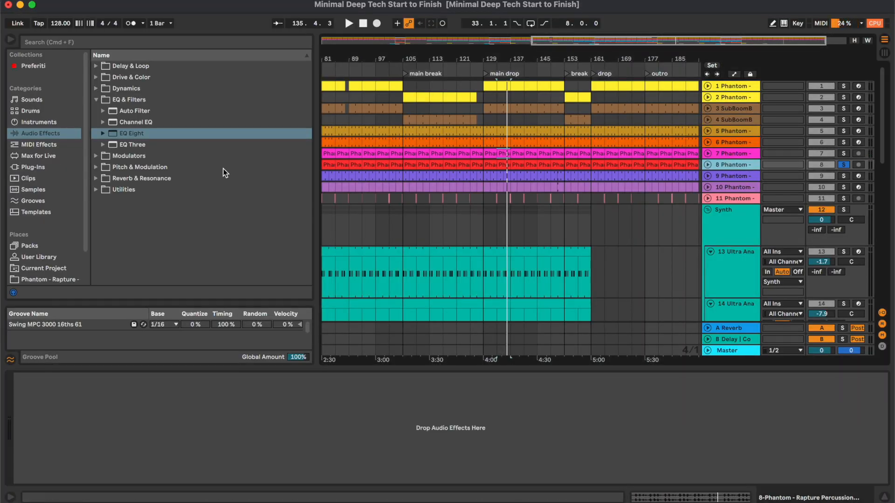
double_click(151, 135)
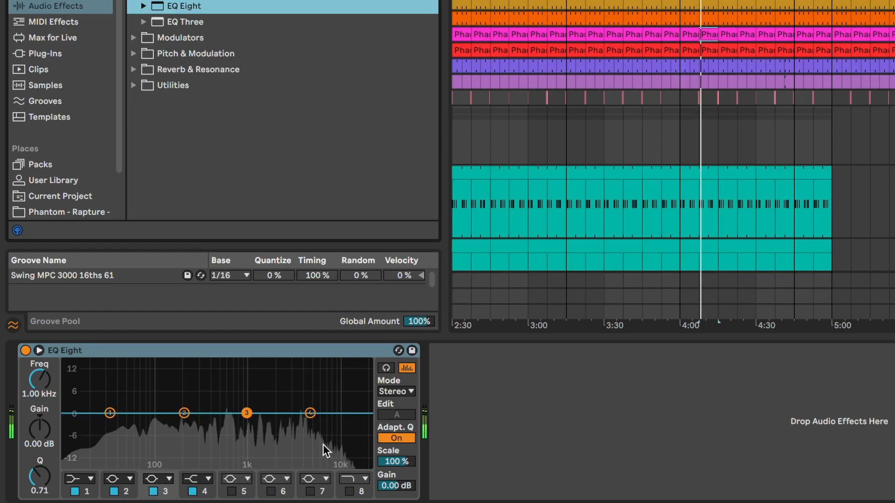
left_click(88, 479)
left_click(81, 393)
left_click_drag(43, 380, 43, 346)
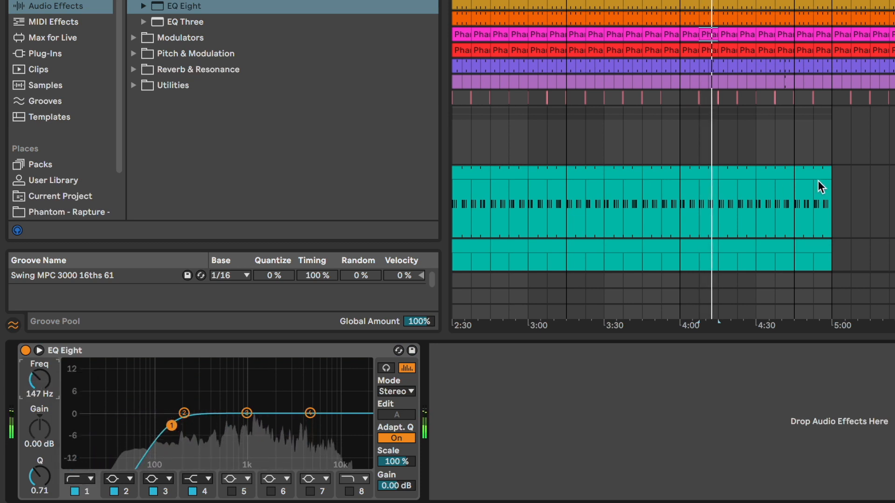
- Check the spectrum of Rapture Percussion 3 with a temporary EQ Eight after its Phaser-Flanger and delete that EQ
left_click(737, 176)
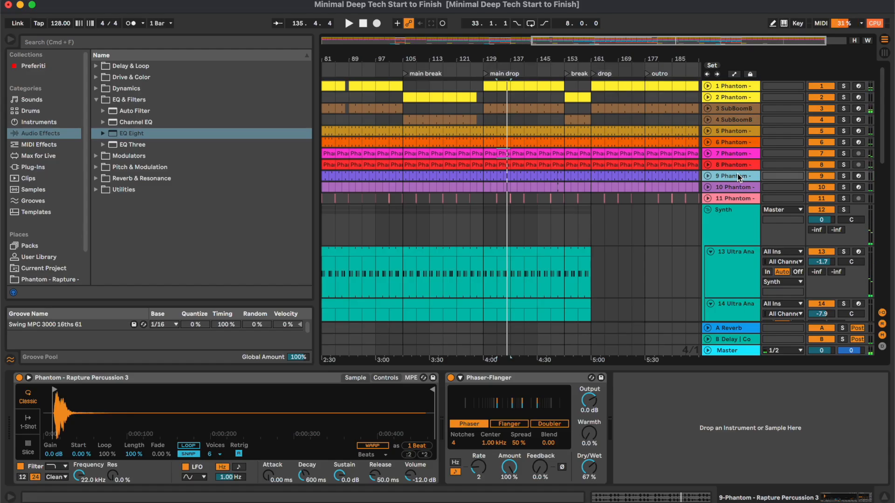
left_click_drag(138, 139, 698, 424)
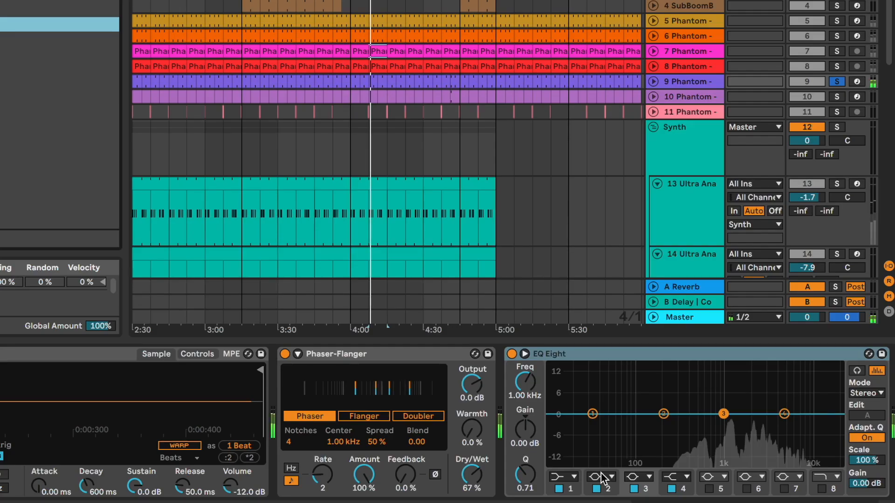
left_click(740, 355)
key("Delete")
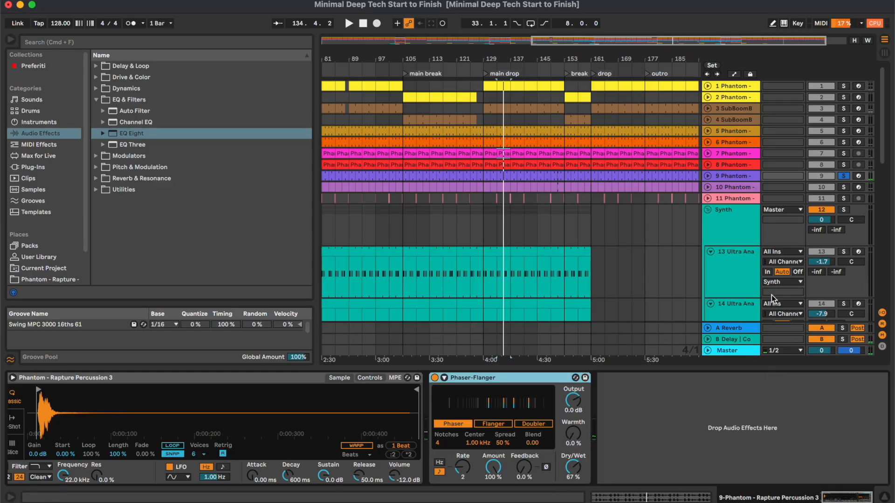
- Add EQ Eight to track 10, make its first band a low-cut filter, and adjust the cutoff frequency
left_click(741, 189)
double_click(131, 133)
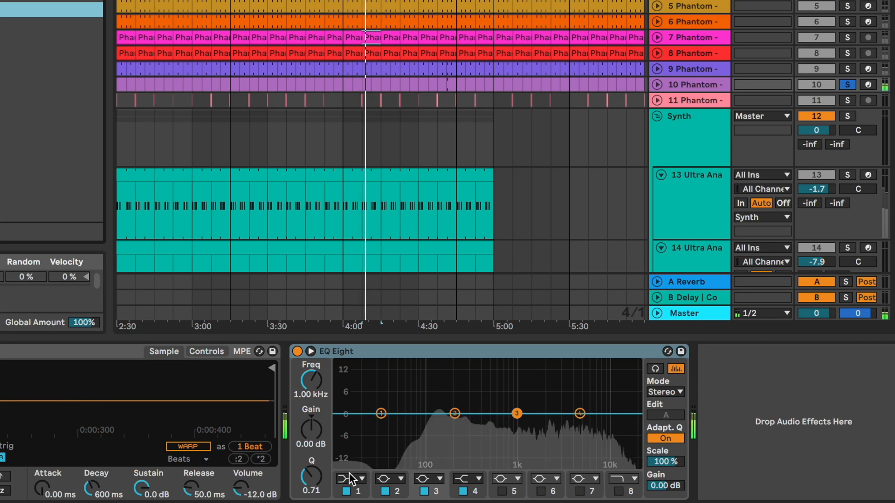
left_click(488, 468)
left_click(350, 391)
left_click_drag(312, 387, 312, 365)
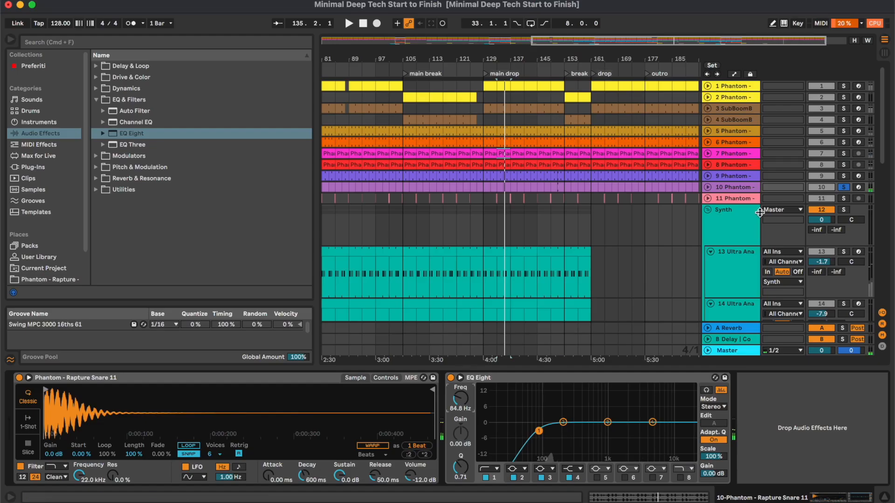
- Solo the Rapture Open Hihat 13 track and examine its clips around bar 133
left_click(372, 103)
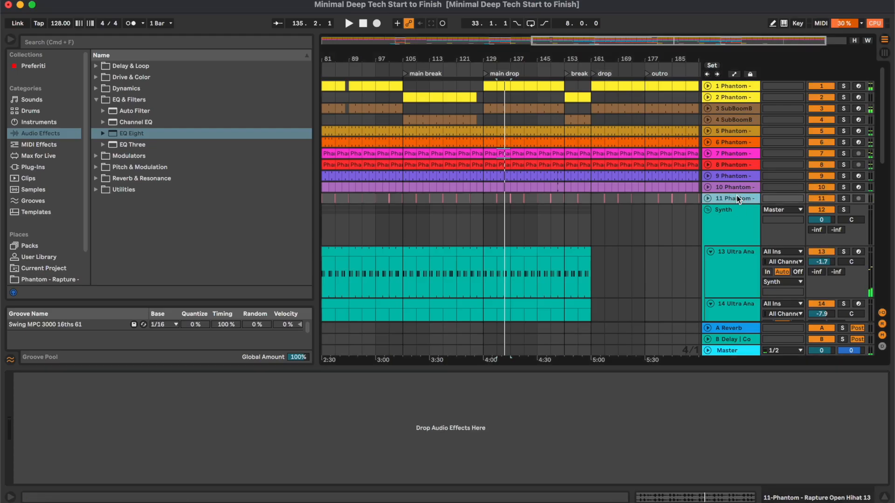
left_click(496, 197)
scroll(495, 197, "up", 10)
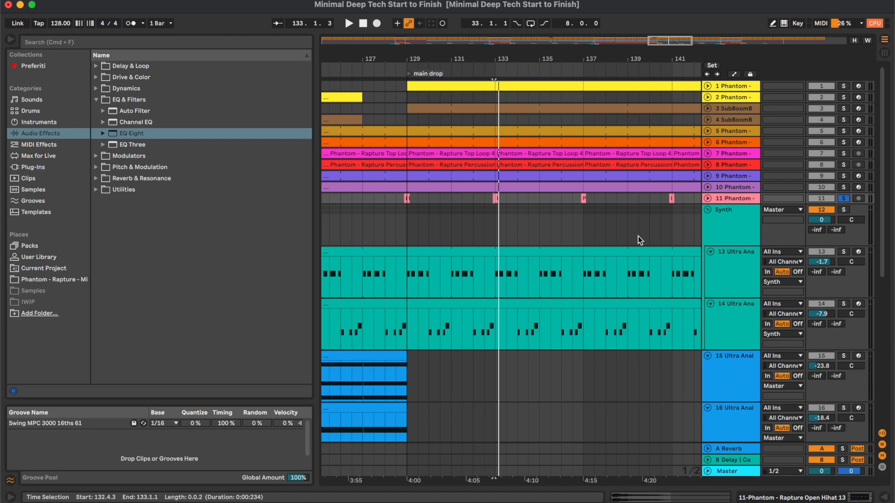
- Group the drum tracks from the clap to the open hi-hat and name the group Drums
scroll(638, 236, "right", 3)
left_click(739, 129, "shift")
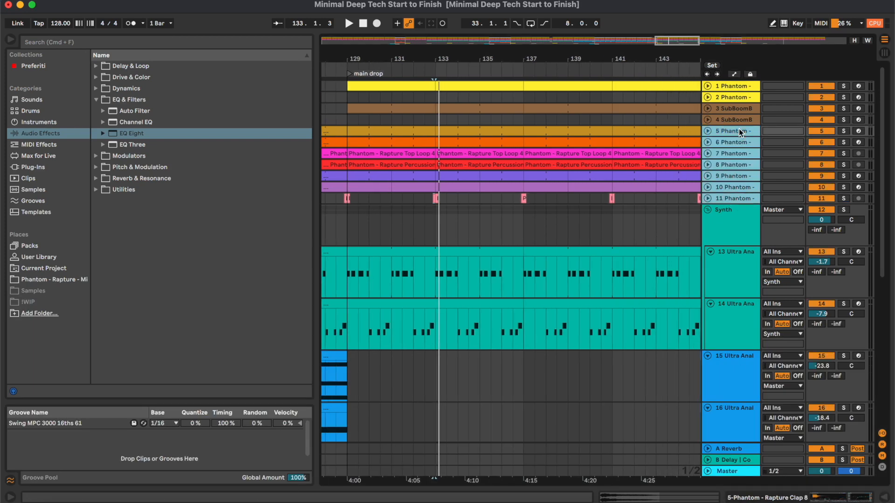
key("super+g")
key("super+r")
type("Dru")
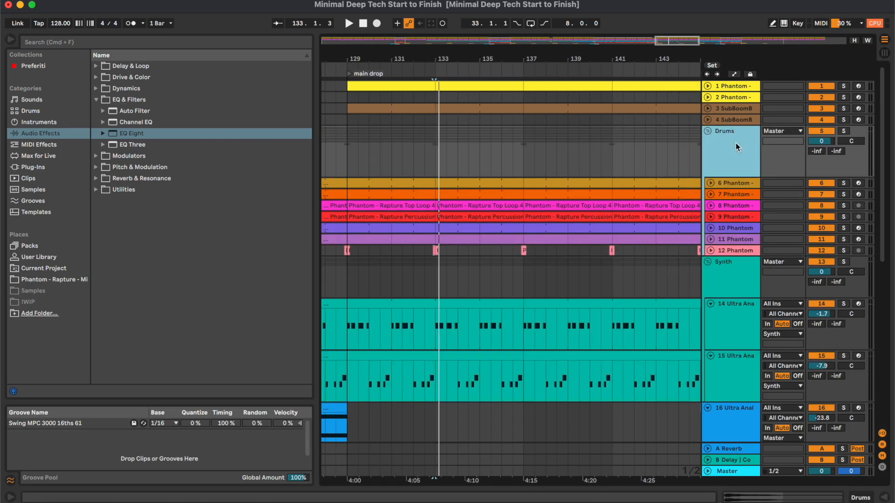
- Add the Saturator preset A Bit Warmer to the Drums group and set its dry/wet to 16.7 %
left_click(109, 79)
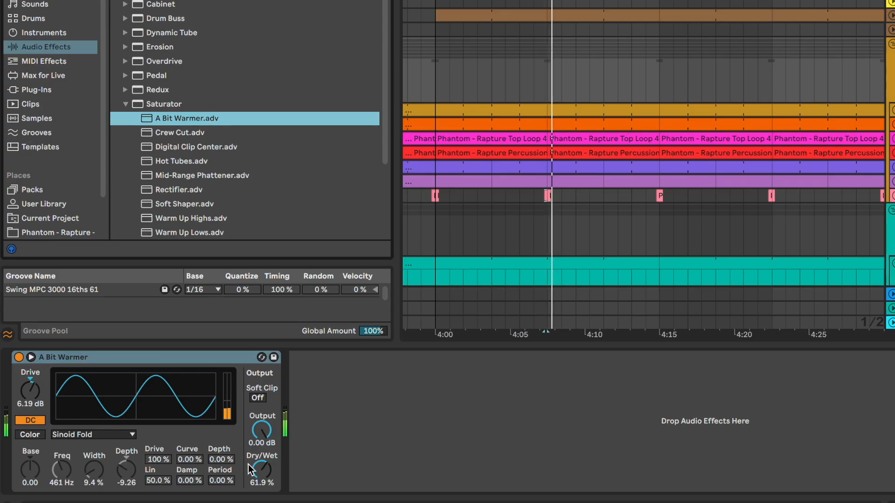
left_click_drag(257, 470, 258, 501)
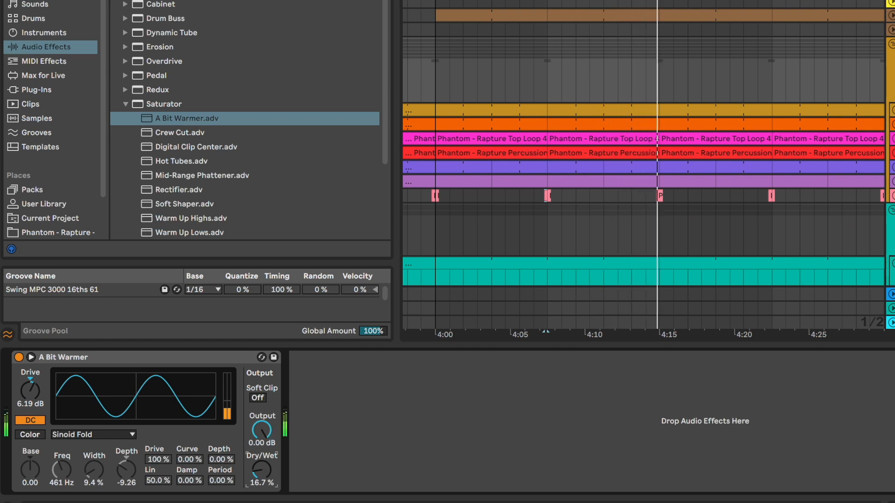
left_click(116, 0)
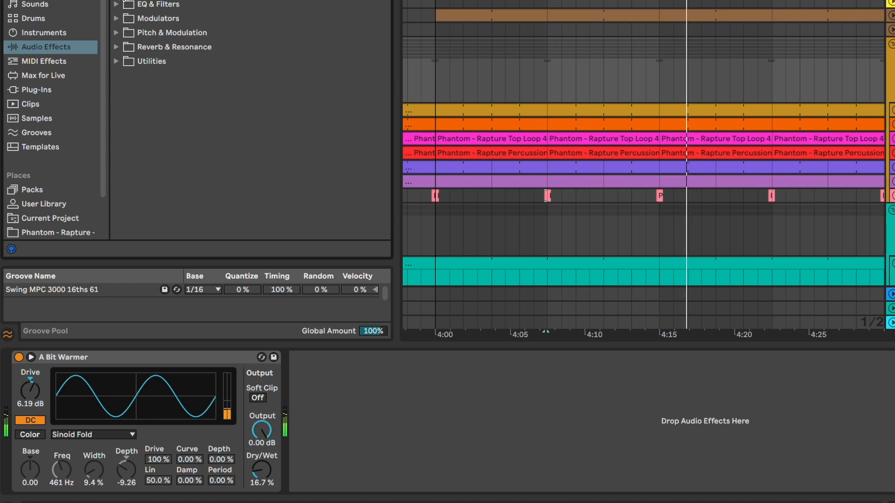
- Add the Glue Compressor preset Drum - Full Parallel to the Drums group and set its dry/wet to 13 %
left_click(96, 88)
key("space")
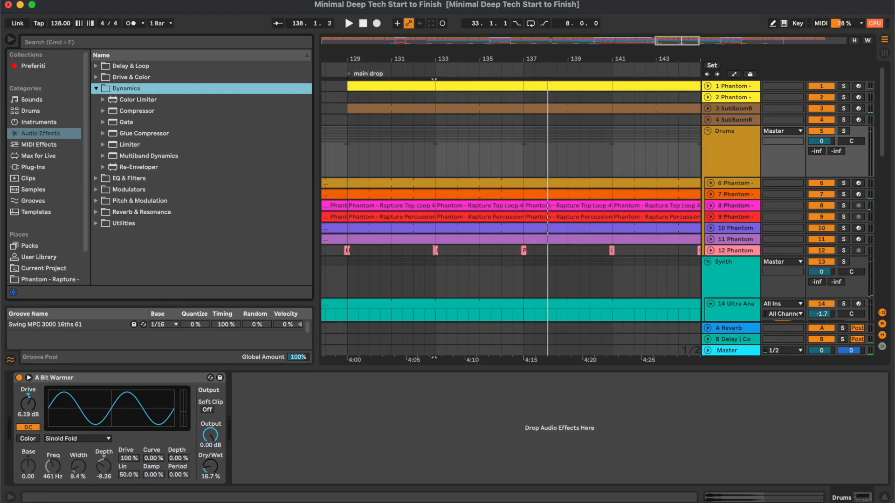
left_click(119, 134)
scroll(211, 226, "down", 1)
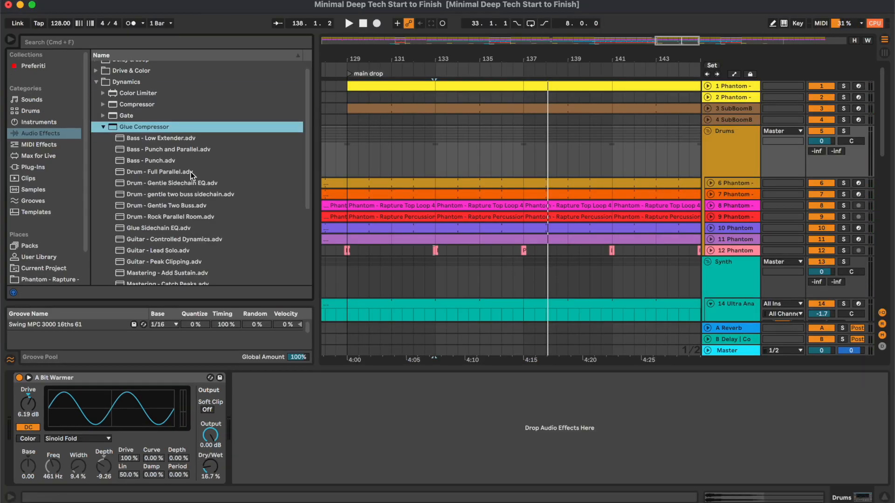
double_click(190, 172)
key("space")
left_click_drag(377, 466, 377, 483)
left_click_drag(515, 469, 518, 470)
- Search the plug-ins for span and add the Voxengo SPAN Audio Unit to the Master track after Endless Smile
left_click(166, 41)
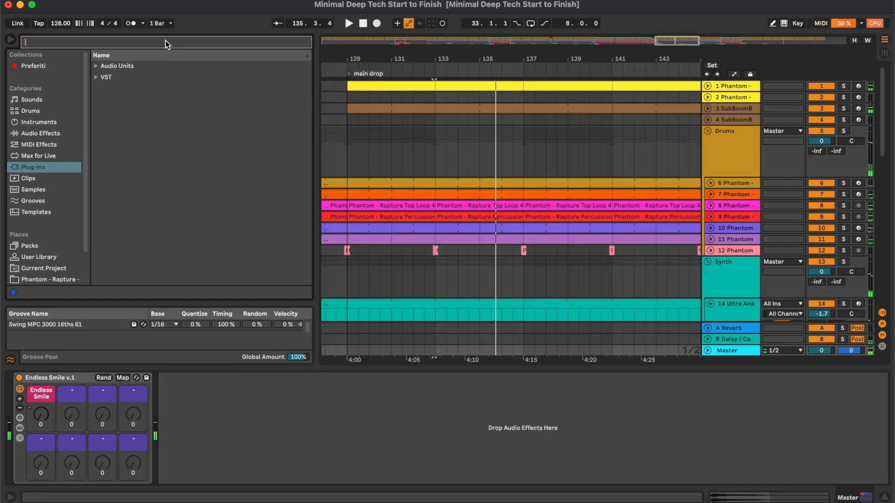
type("span")
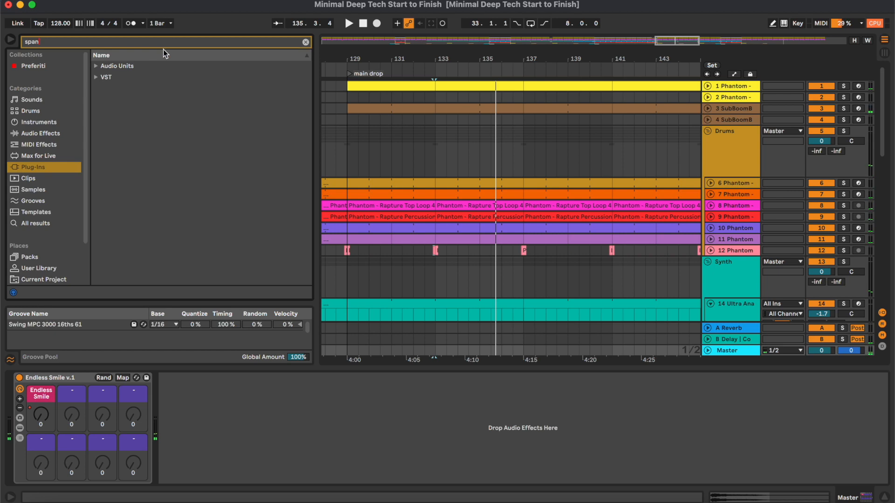
double_click(143, 65)
key("Down")
key("Right")
key("Down")
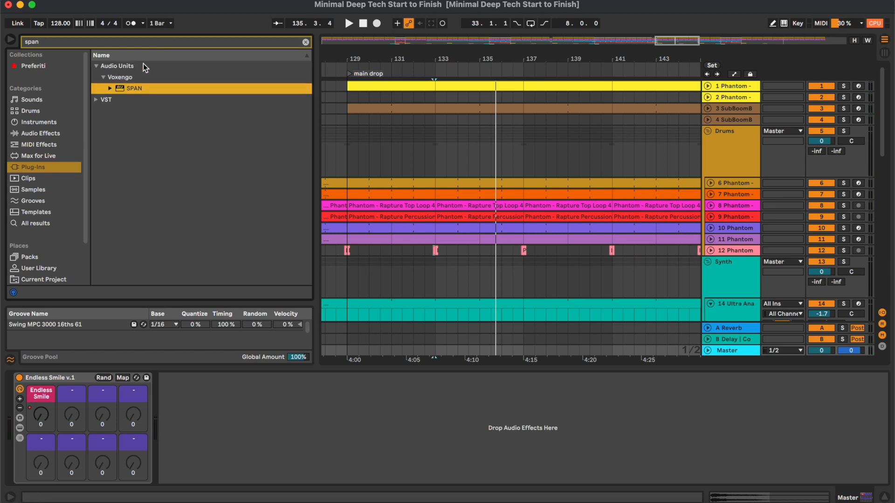
key("Return")
- Examine the full mix's spectrum in SPAN during playback, close its window and clear the browser search
left_click_drag(380, 42, 596, 203)
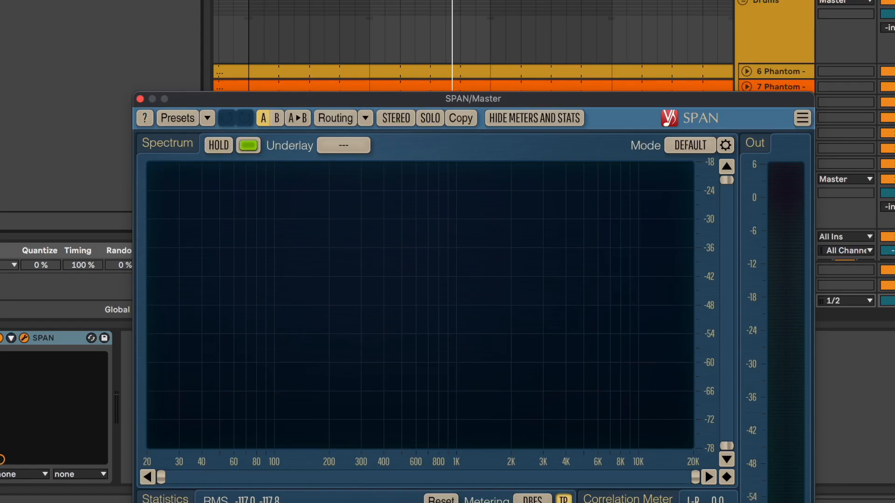
key("space")
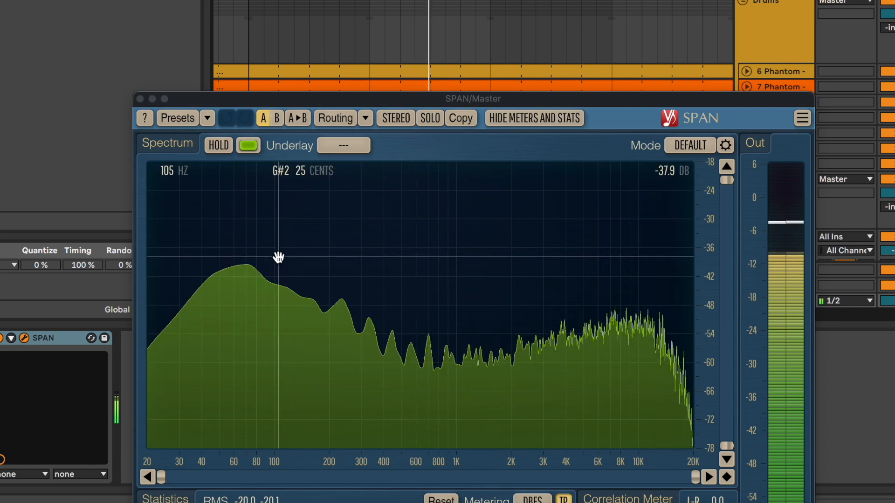
key("space")
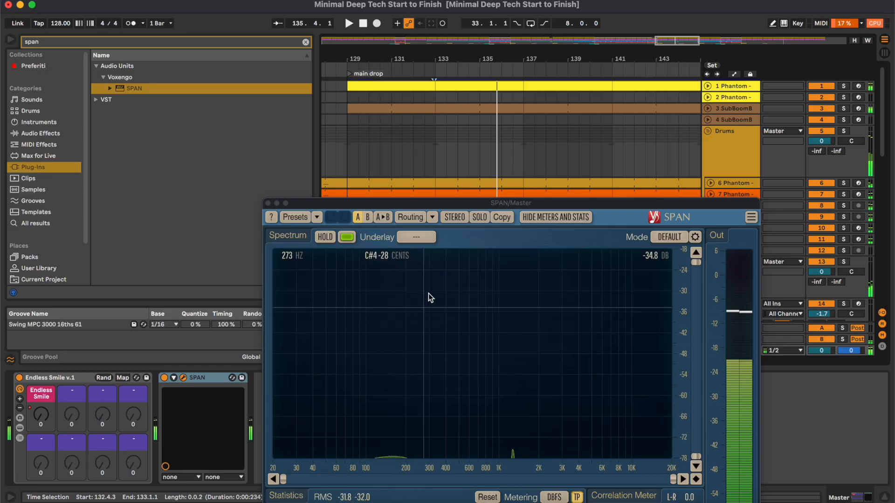
left_click(306, 42)
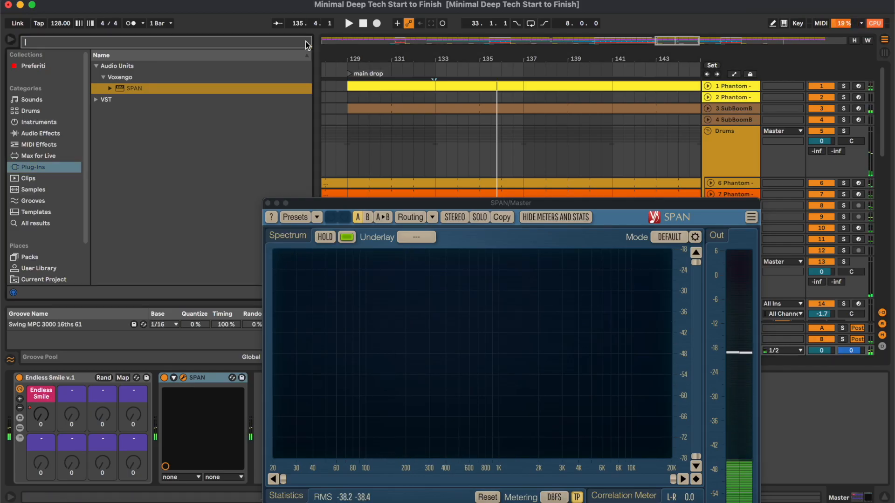
left_click(267, 203)
- Unfold the kick and bass tracks 1 to 4 together, lower their volume slightly and fold them again
scroll(532, 203, "right", 1)
scroll(531, 203, "right", 2)
left_click(744, 120)
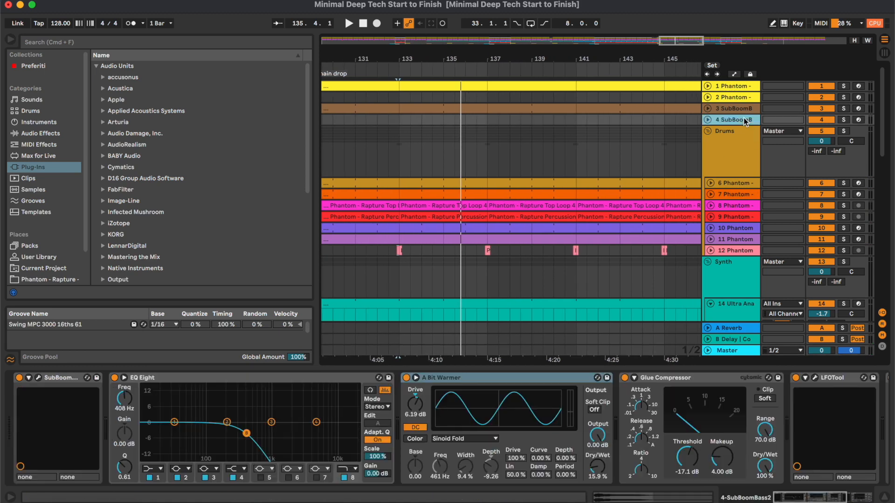
left_click(739, 88)
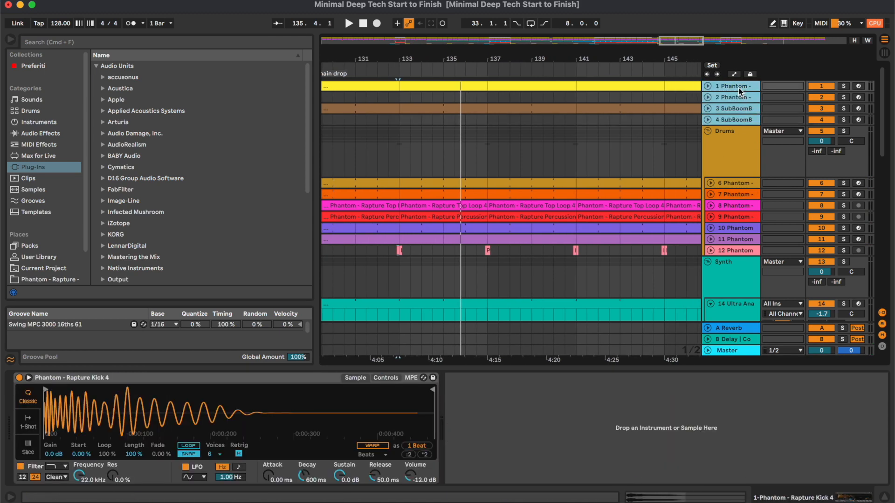
key("u")
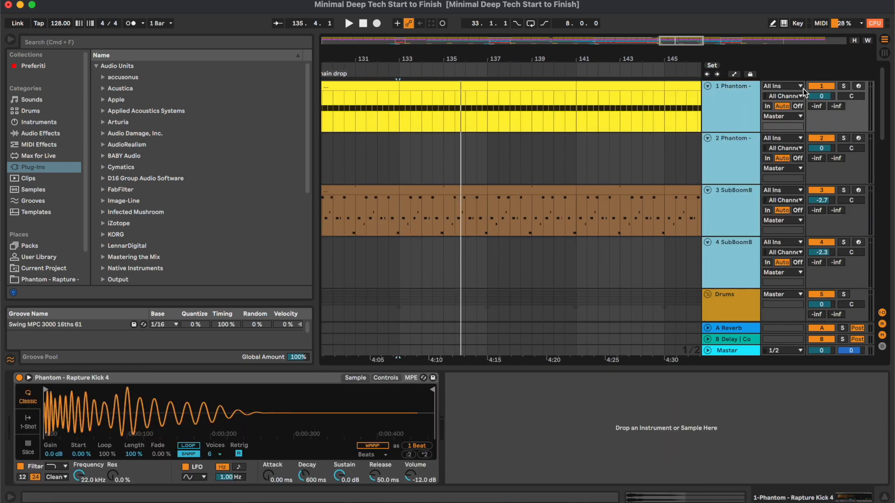
left_click(812, 96)
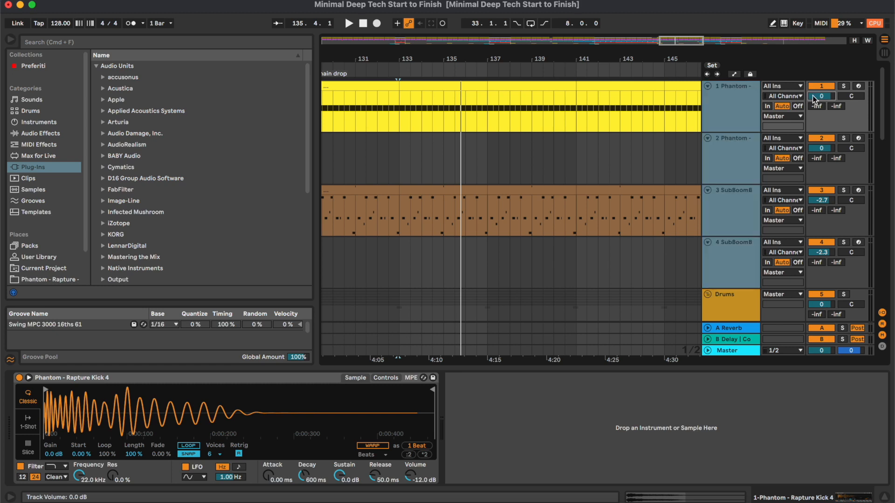
left_click_drag(812, 96, 812, 98)
key("u")
- Raise the Drums group's volume to 1.0 dB and check the mix's spectrum with SPAN on the Master
left_click(733, 165)
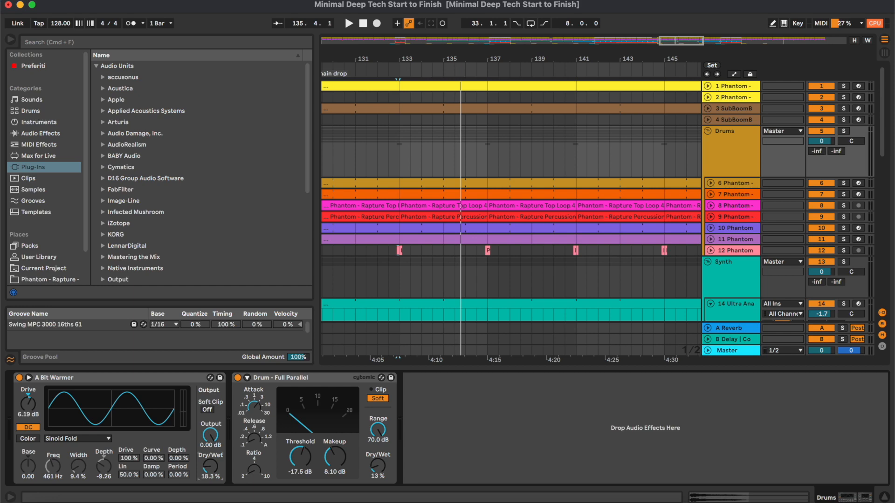
left_click_drag(816, 144, 817, 140)
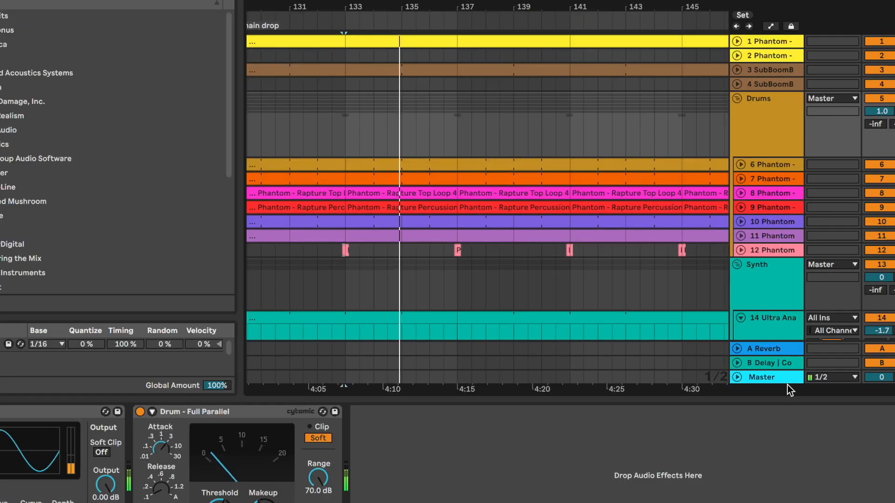
left_click(736, 349)
left_click(59, 413)
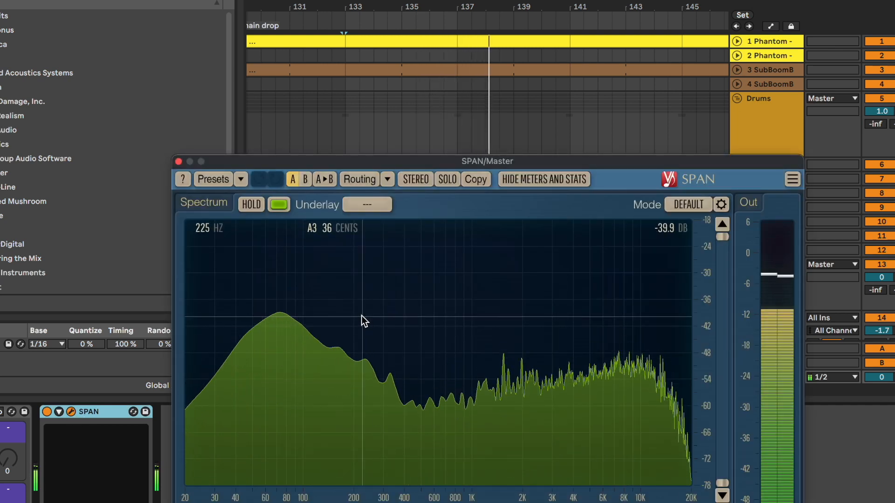
left_click(178, 162)
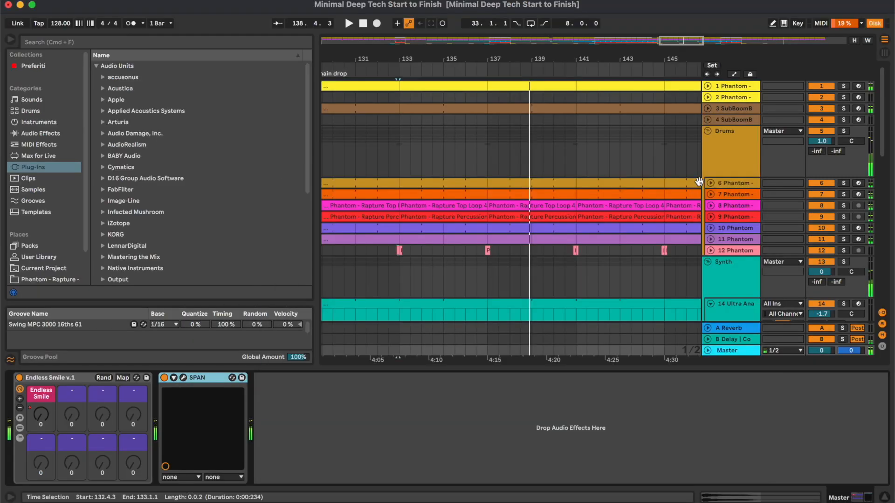
- Lower the volume of tracks 1 to 4 a little more, restart playback and collapse the tracks
left_click(791, 96)
left_click(781, 46)
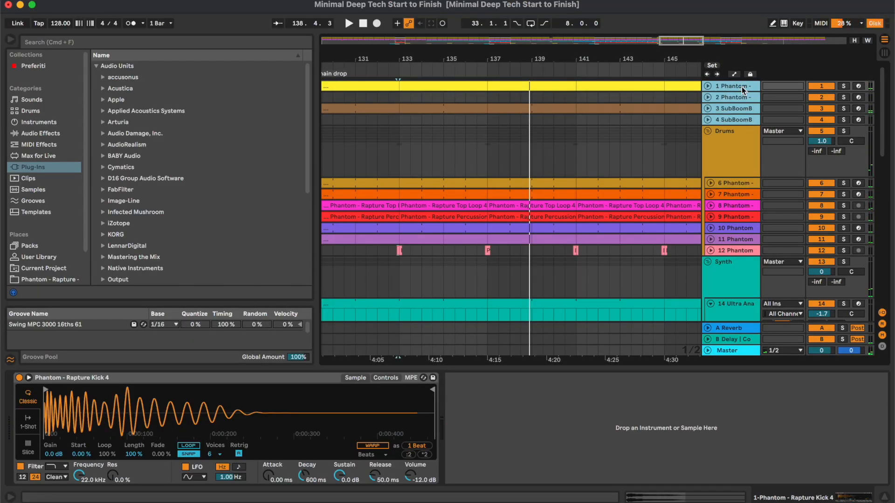
key("u")
left_click(821, 97)
key("space")
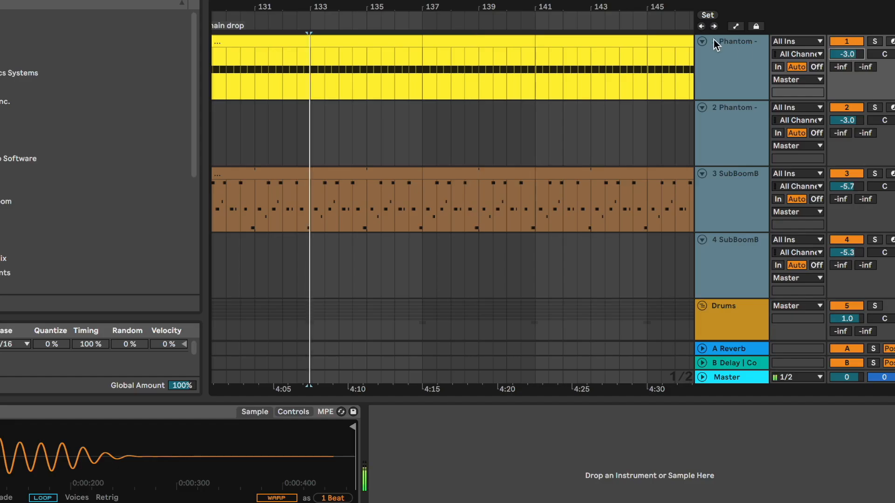
left_click(702, 42)
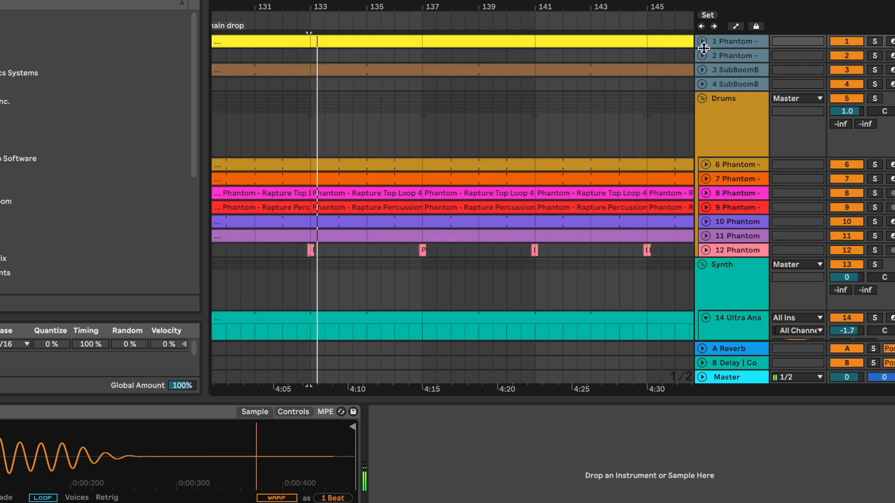
- Raise the Drums group's volume to 1.5 dB and recheck the mix's spectrum in SPAN
left_click(733, 141)
left_click(837, 111)
left_click_drag(837, 111, 837, 109)
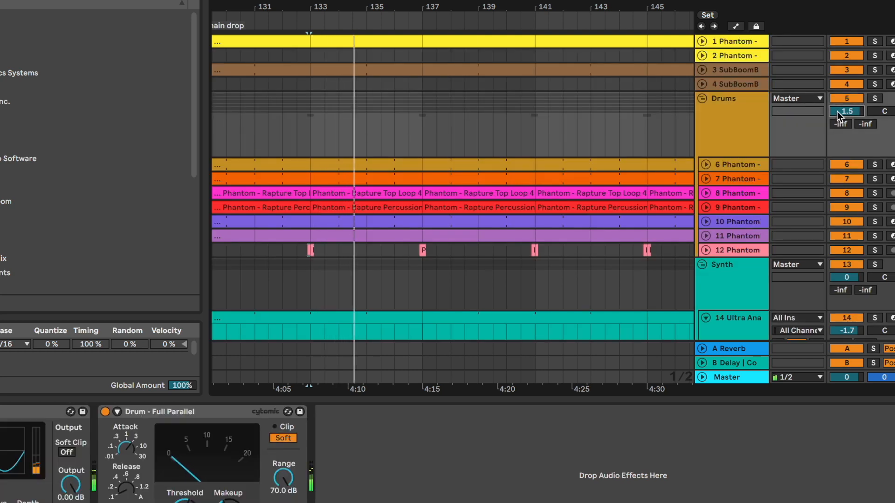
left_click(739, 379)
left_click(36, 412)
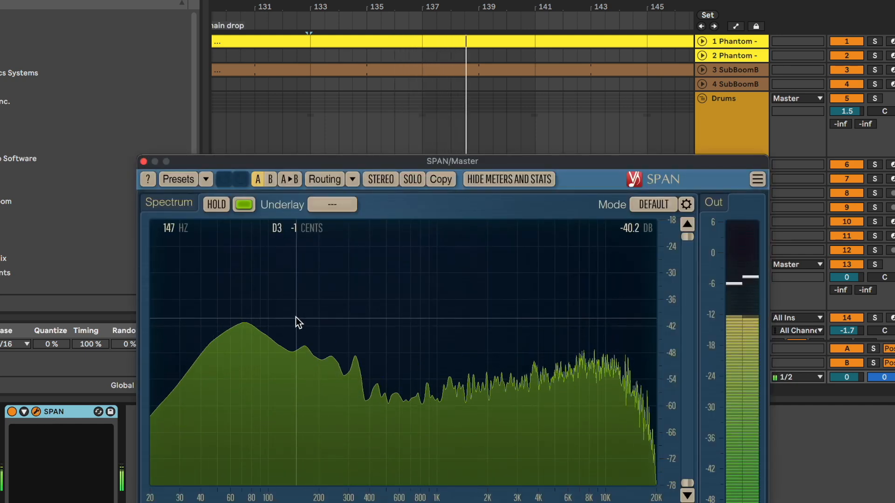
left_click(144, 162)
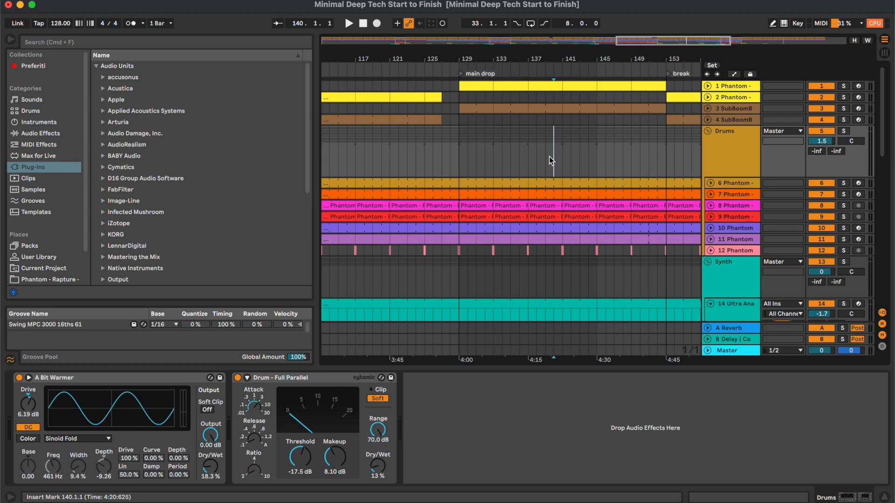
- Solo the Ultra Analog synth on track 14 and audition it from the main drop at bar 129
scroll(549, 156, "down", 7)
scroll(549, 155, "right", 2)
left_click(725, 164)
left_click(459, 145)
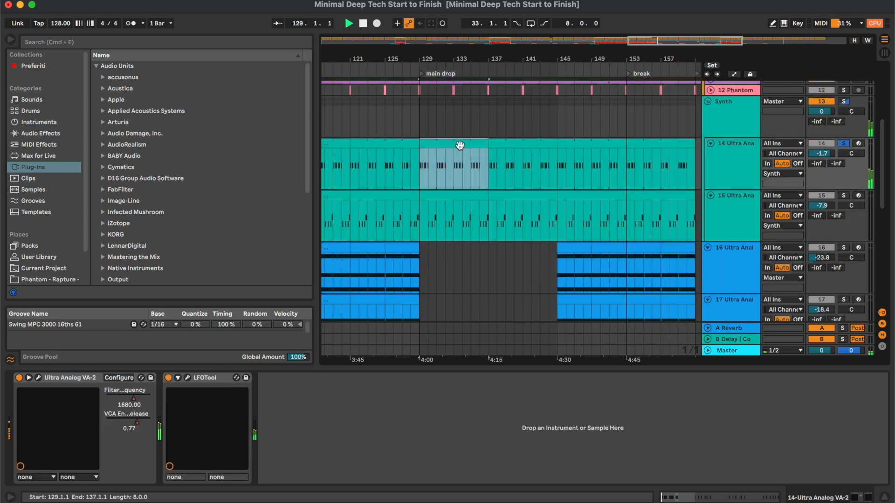
key("space")
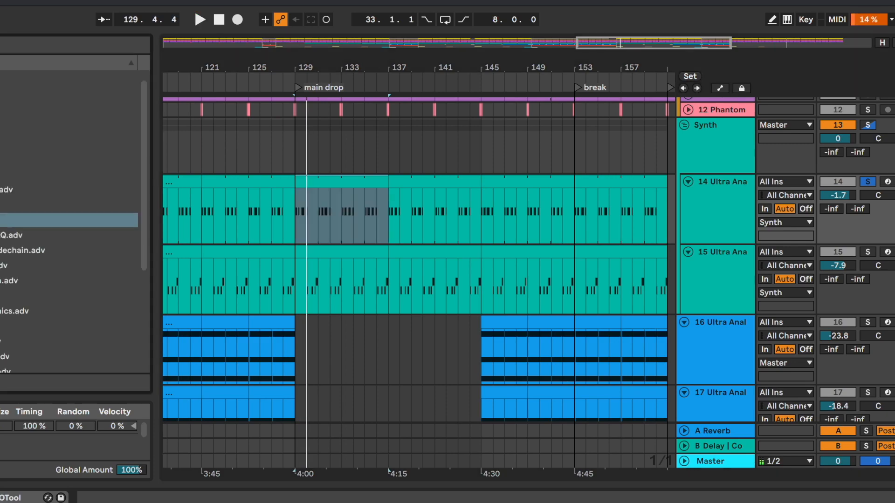
- Insert EQ Eight before LFOTool on track 14 and make band 2 a low-cut filter slightly below 200 Hz
scroll(107, 85, "up", 1)
left_click(97, 89)
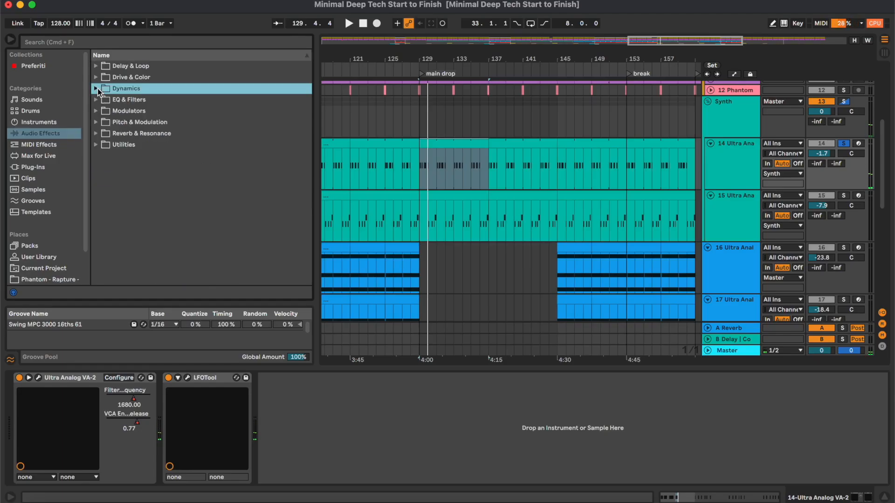
left_click(96, 100)
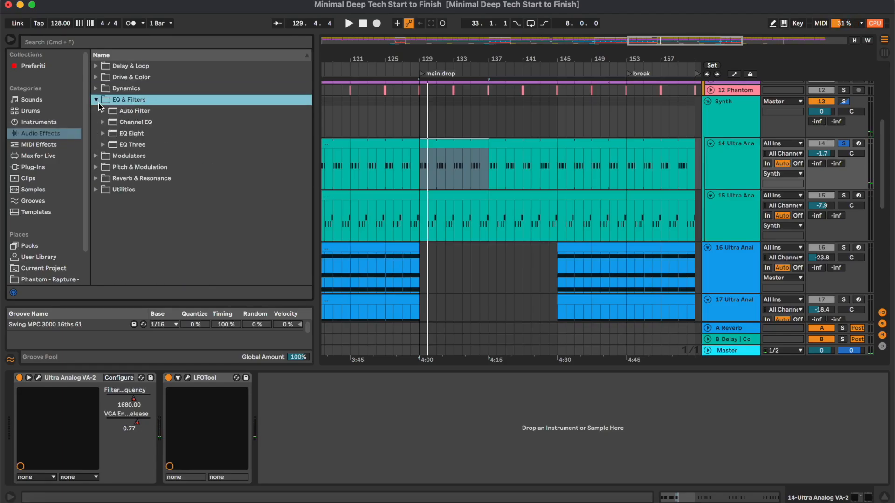
left_click_drag(135, 134, 163, 464)
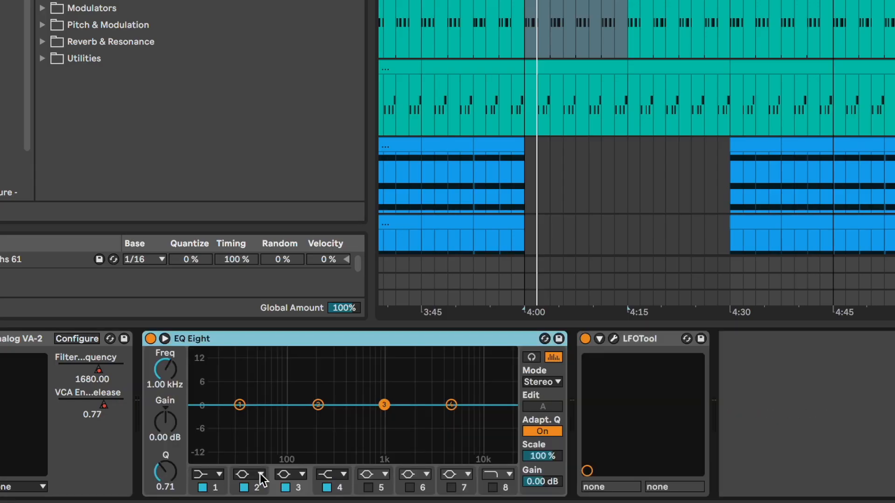
left_click(233, 468)
left_click(257, 381)
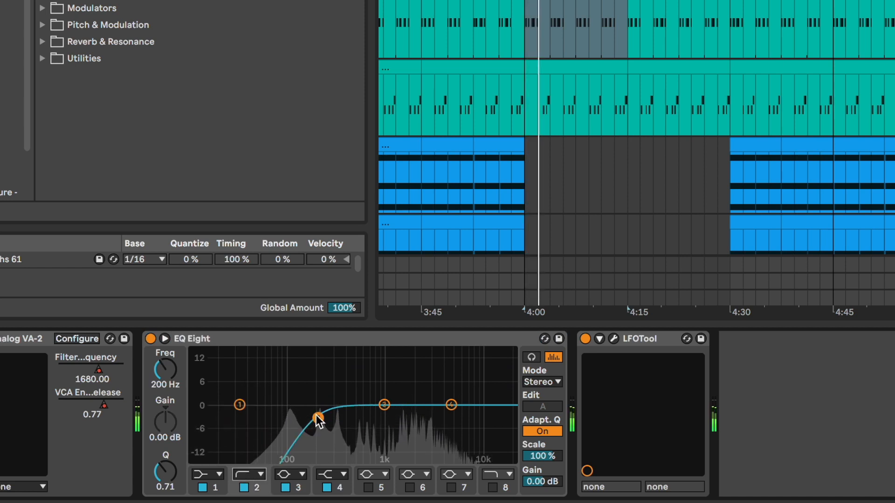
left_click_drag(318, 418, 309, 418)
- Boost band 3 of track 14's EQ Eight by 3.60 dB at 2.55 kHz and raise the band 4 high shelf
left_click_drag(384, 404, 438, 393)
left_click(327, 488)
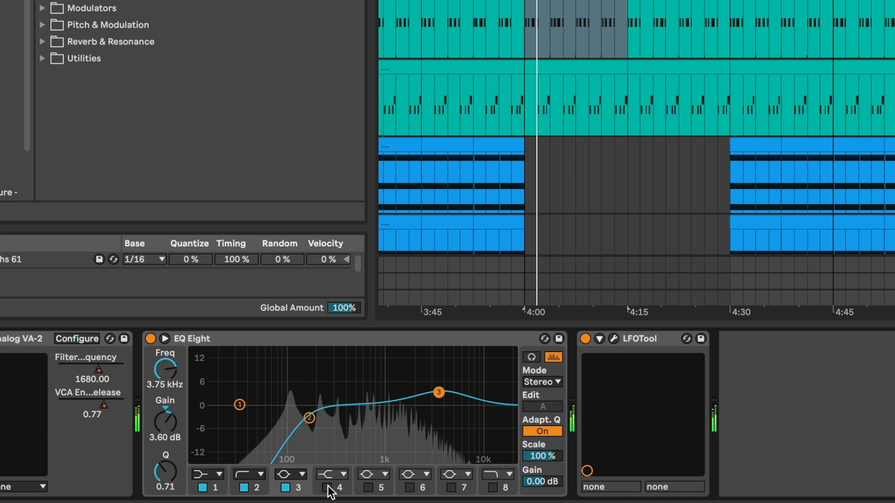
left_click(327, 488)
left_click_drag(451, 406, 423, 393)
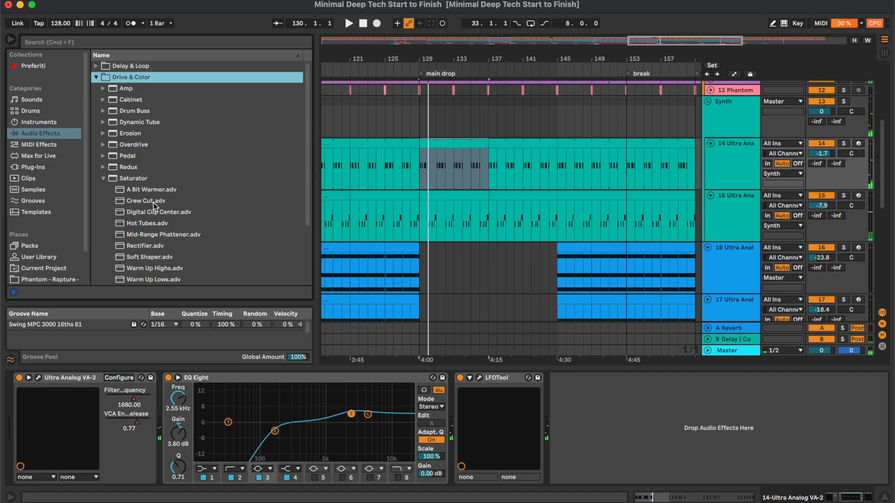
- Insert the Saturator preset A Bit Warmer between EQ Eight and LFOTool on track 14 with dry/wet at 15.9 %
left_click_drag(155, 189, 451, 401)
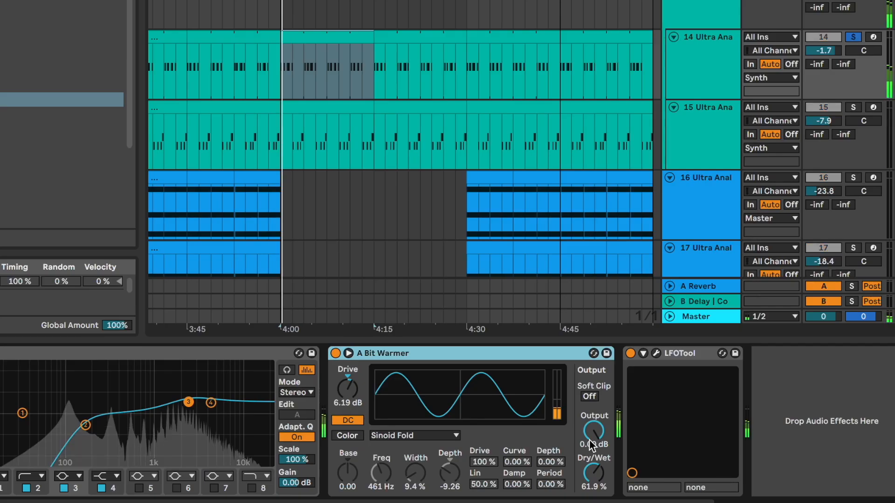
left_click_drag(594, 473, 594, 501)
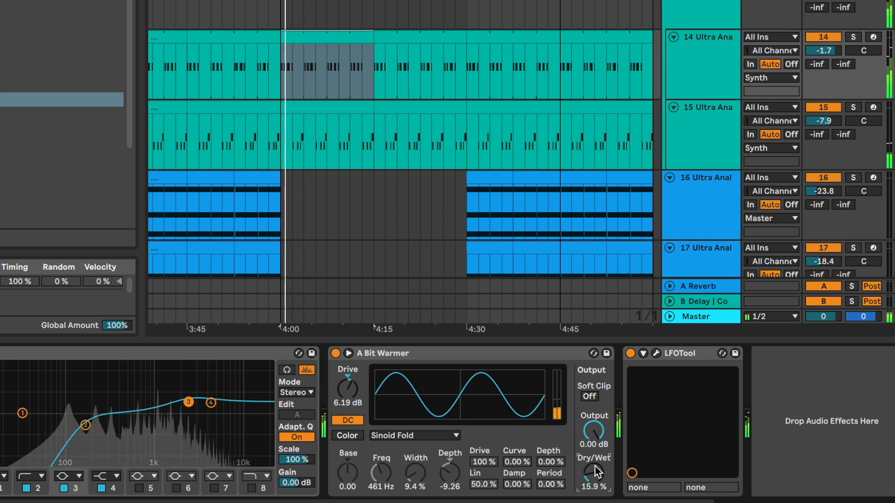
- Compare the device chains of synth tracks 14 and 15, and set track 14's volume to -2.7 dB
left_click(709, 52)
left_click(713, 123)
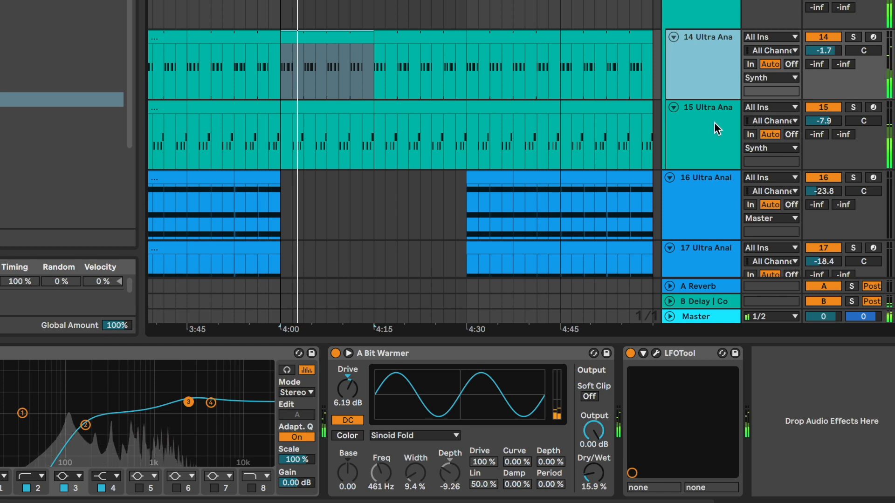
left_click(712, 70)
left_click(709, 124)
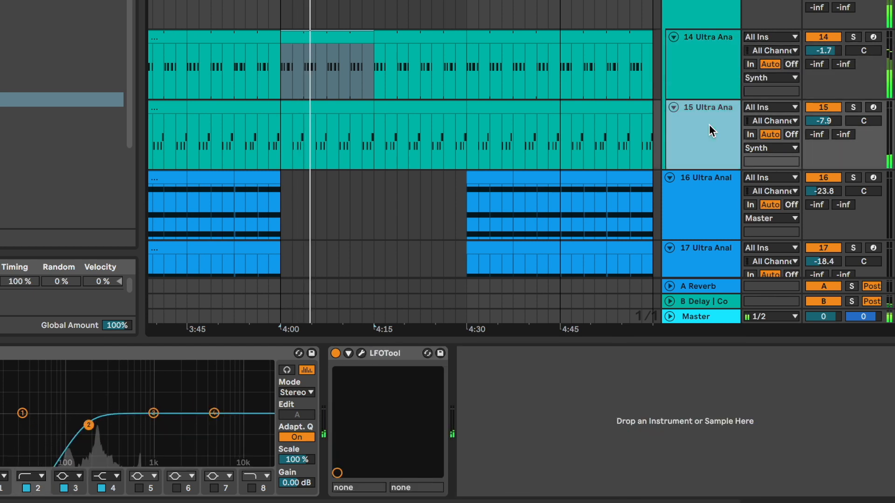
left_click(819, 51)
key("Down")
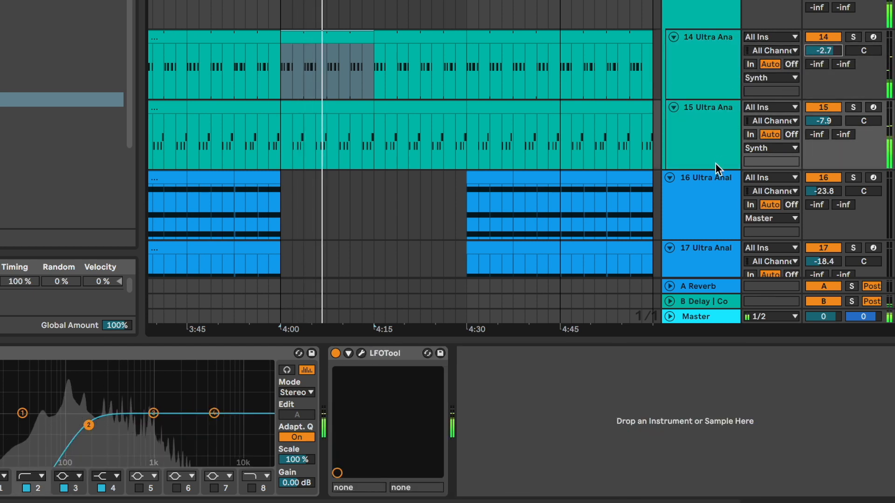
- Insert the Saturator preset A Bit Warmer between EQ Eight and LFOTool on soloed track 15
left_click(711, 150)
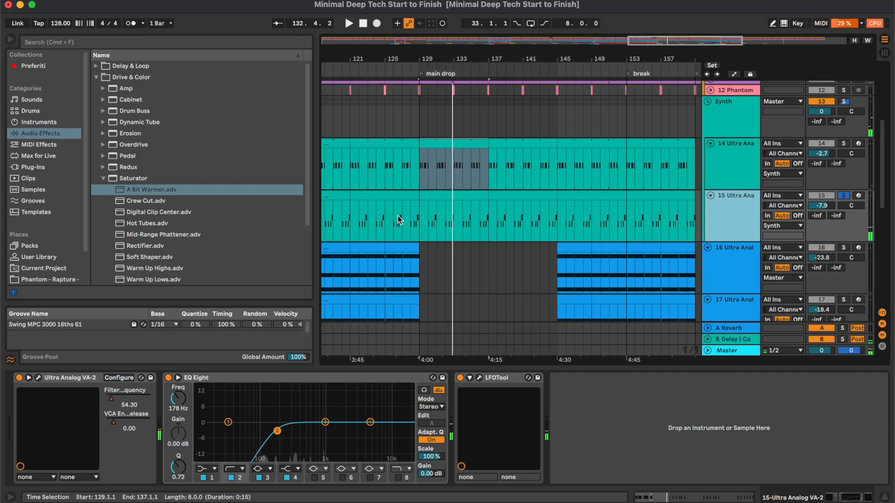
left_click(445, 212)
left_click_drag(125, 191, 451, 426)
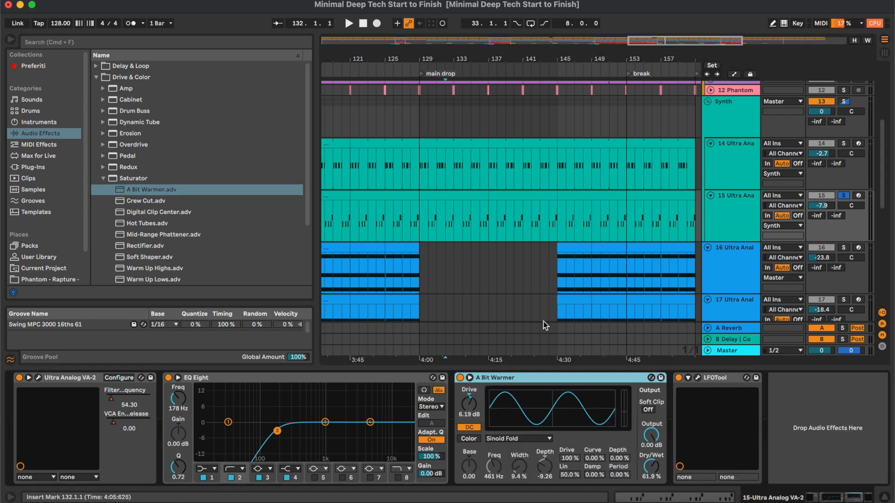
- Unsolo track 15, set A Bit Warmer's dry/wet to 26.2 %, and raise band 3 and the band 4 high shelf in EQ Eight
left_click(461, 218)
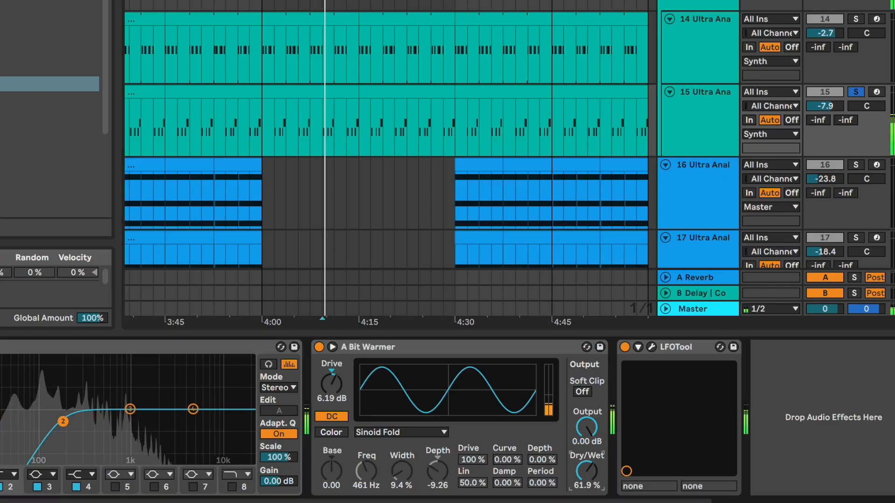
left_click(855, 92)
left_click_drag(591, 470, 595, 478)
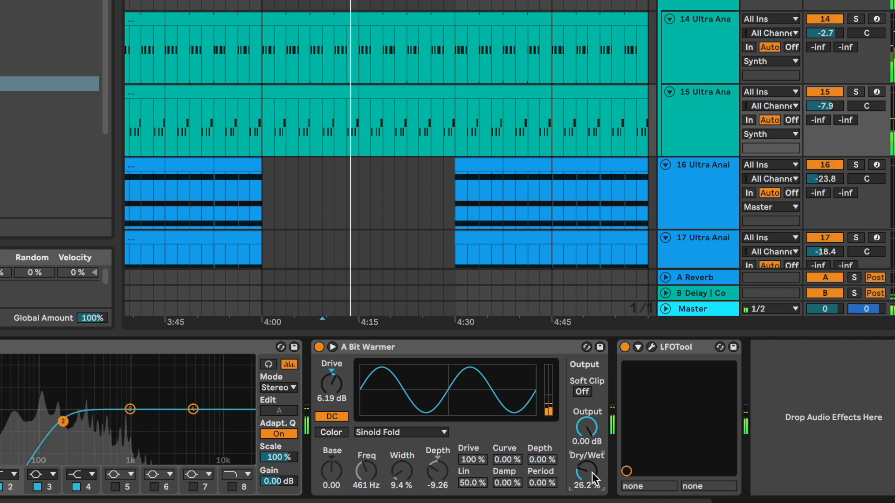
left_click_drag(193, 409, 125, 401)
- Play track 16 from bar 153 and add EQ Eight after its Auto Filter with band 2 as a 200 Hz low-cut filter
scroll(609, 186, "down", 3)
scroll(608, 186, "right", 2)
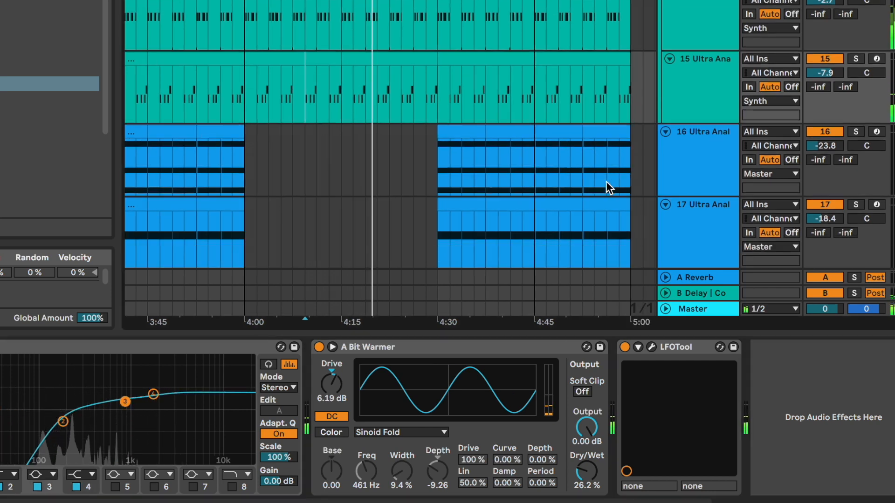
key("super+alt+l")
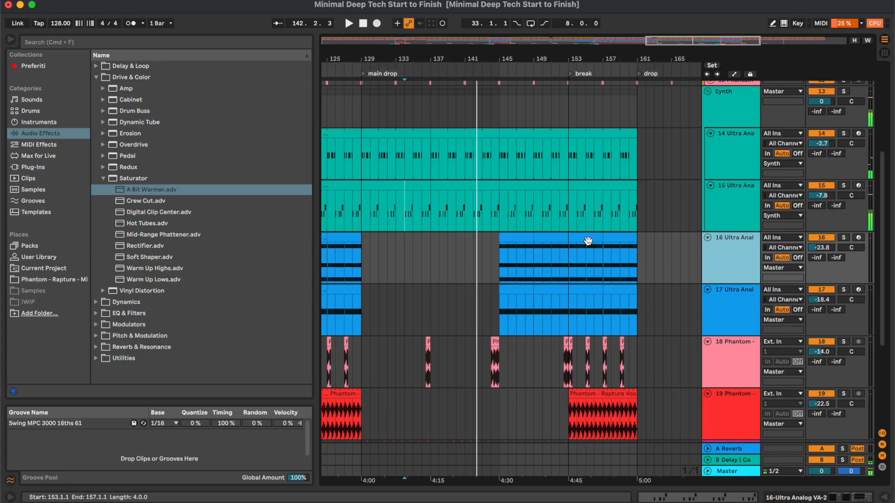
left_click(584, 237)
double_click(732, 253)
key("space")
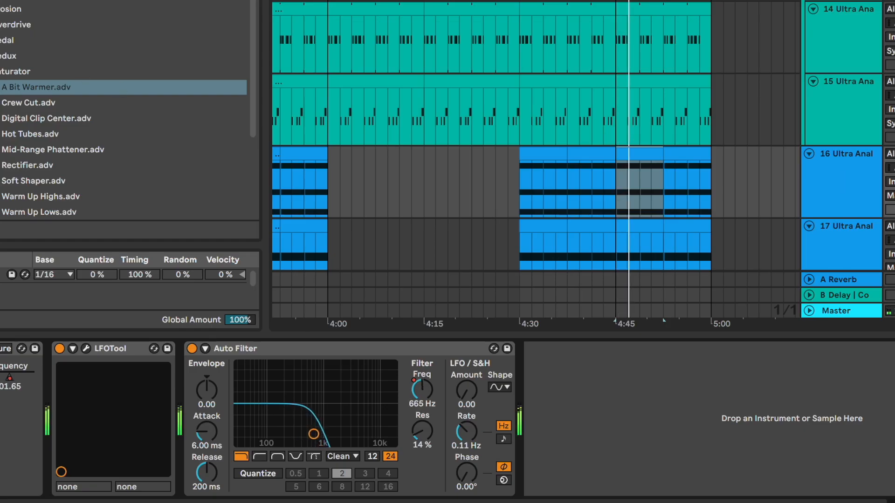
left_click(0, 0)
left_click(0, 0)
double_click(12, 12)
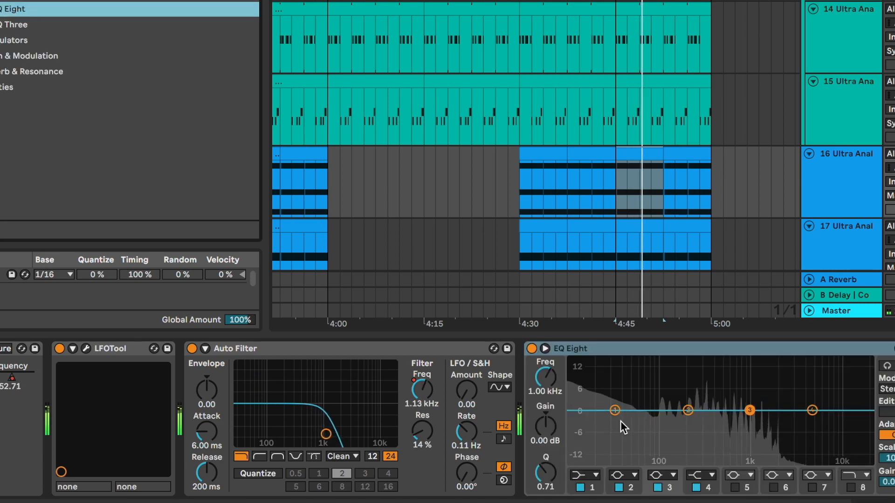
left_click(625, 474)
left_click(628, 388)
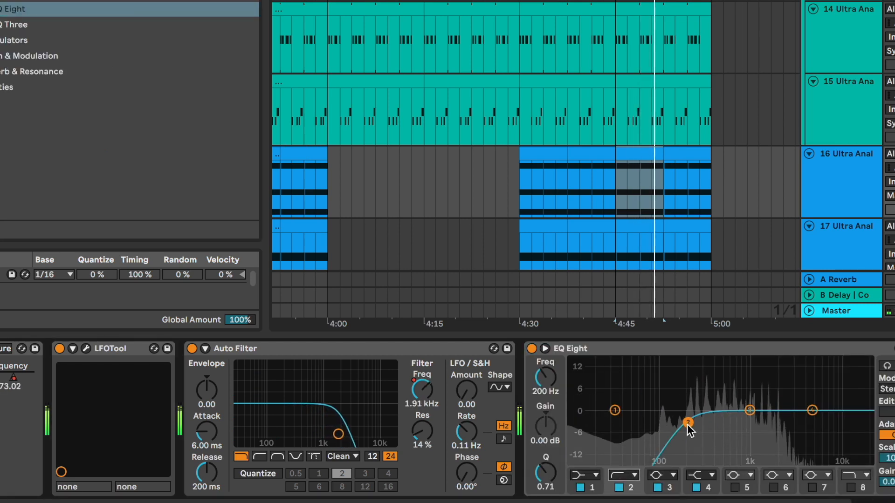
- Add EQ Eight after Auto Filter on track 17 with band 1 as a low-cut filter at 122 Hz, and unsolo the track
scroll(695, 198, "down", 5)
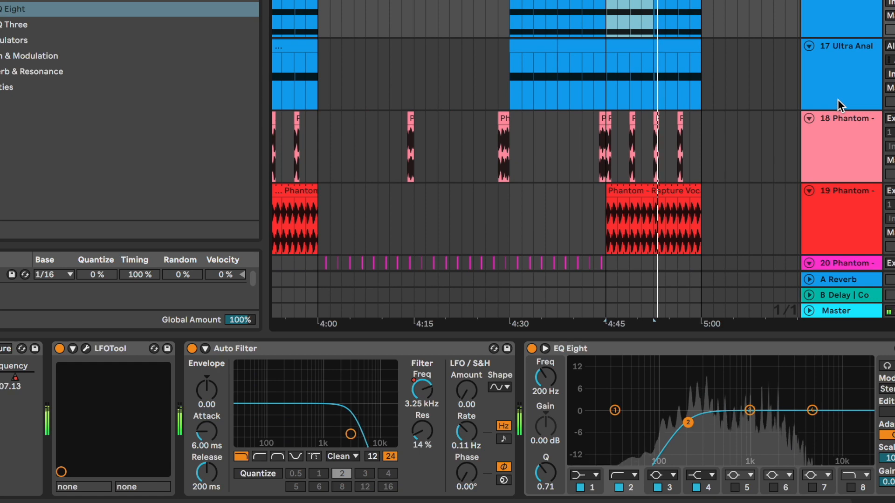
left_click(837, 100)
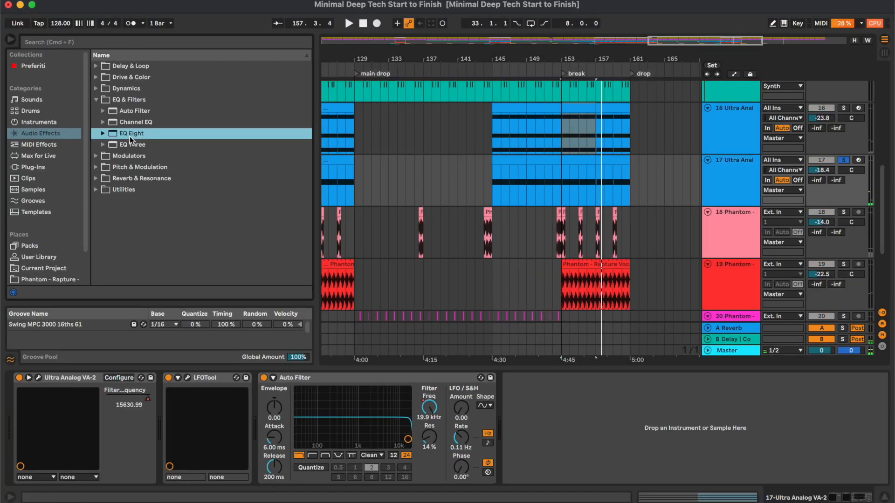
double_click(131, 137)
left_click(548, 470)
left_click(507, 396)
left_click_drag(469, 385, 469, 363)
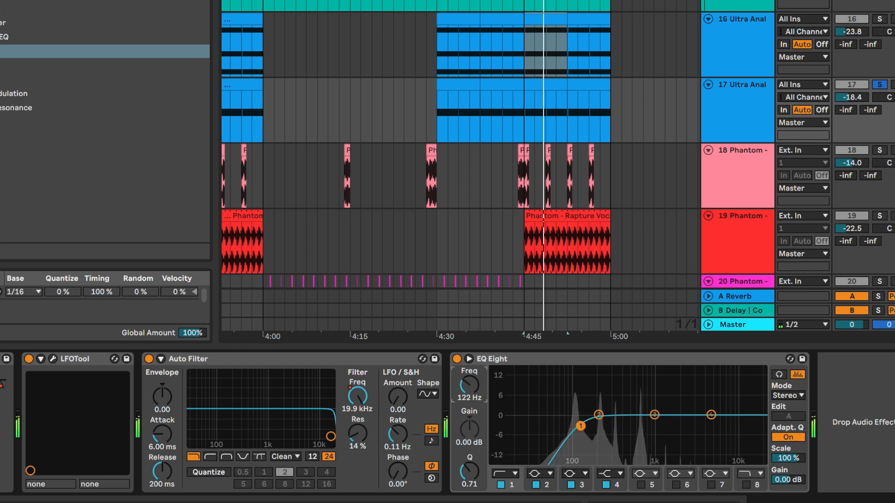
left_click(879, 85)
- Find the vocal clips on track 18 and select the one at bar 159 to show the track's devices
scroll(572, 182, "down", 2)
scroll(572, 182, "left", 3)
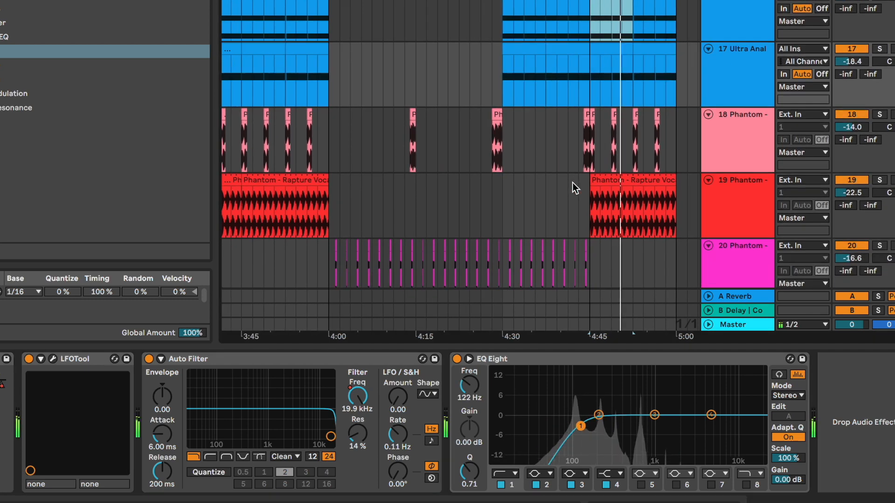
scroll(571, 182, "left", 3)
scroll(572, 182, "down", 1)
scroll(572, 182, "right", 6)
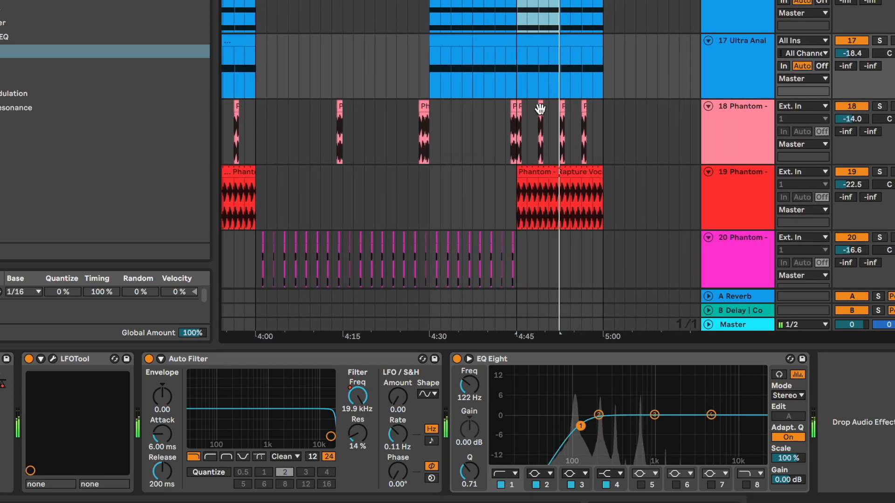
left_click(540, 114)
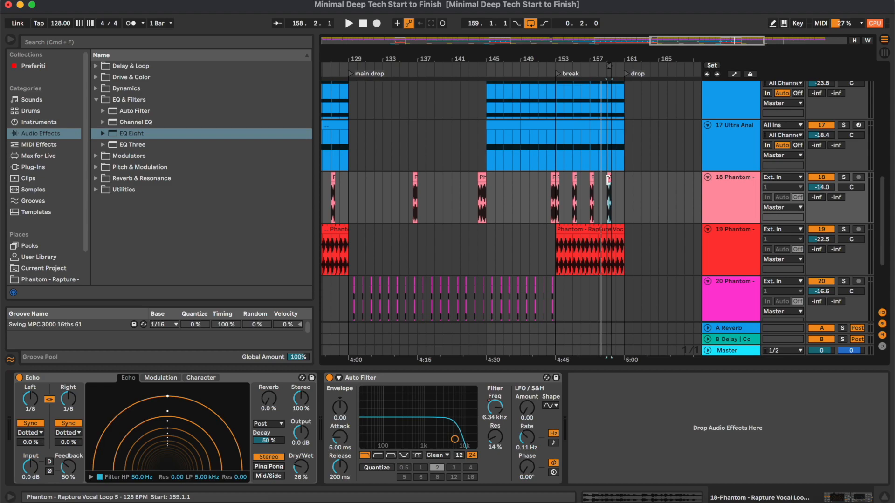
- Loop one bar from bar 159 with track 18 soloed, and insert EQ Eight before Echo with band 2 as a 200 Hz low cut
scroll(608, 179, "up", 10)
scroll(608, 178, "right", 2)
key("s")
key("space")
left_click_drag(565, 66, 591, 66)
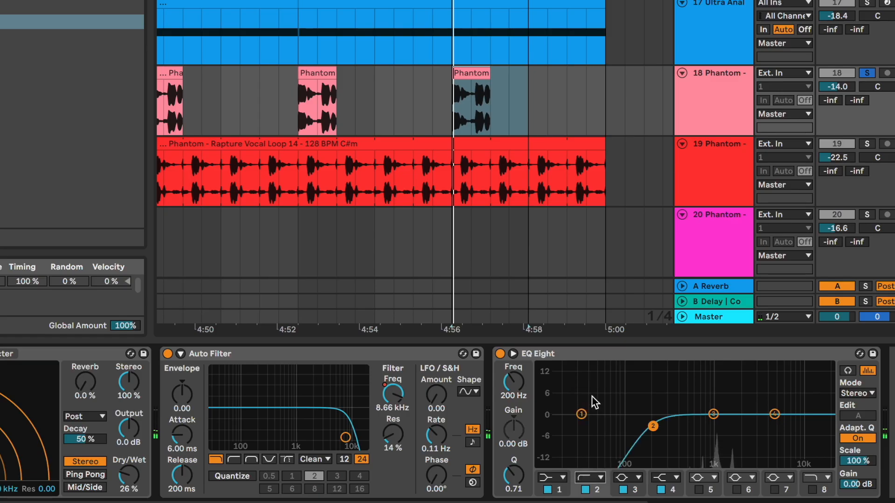
left_click_drag(642, 354, 24, 394)
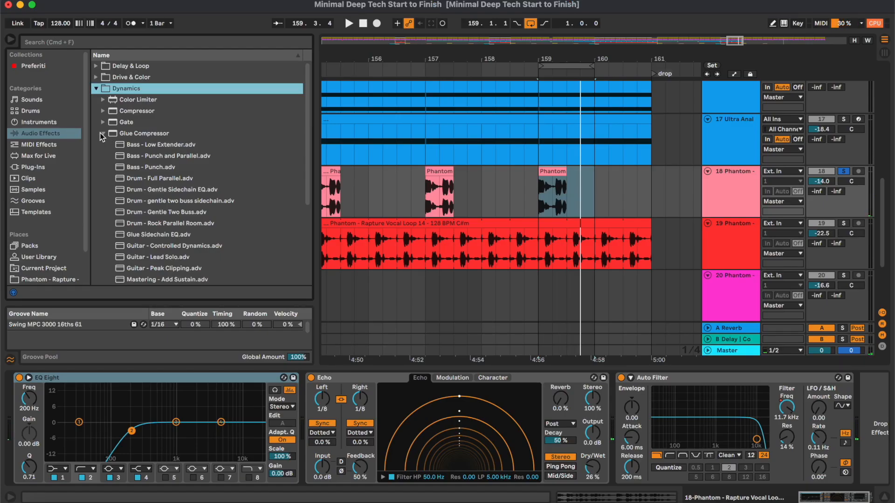
- Insert Glue Compressor between EQ Eight and Echo on track 18 with threshold at -9.84 dB and makeup at 3.00 dB
scroll(100, 134, "down", 4)
scroll(100, 134, "up", 1)
left_click(103, 94)
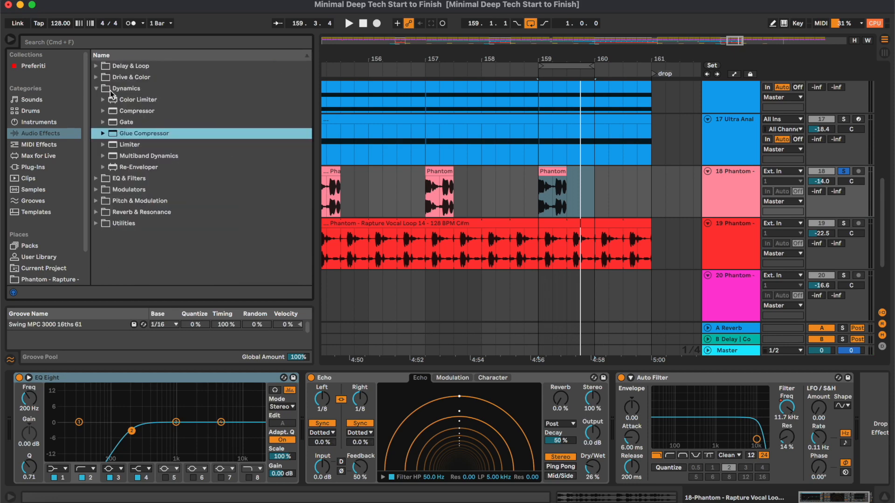
double_click(136, 135)
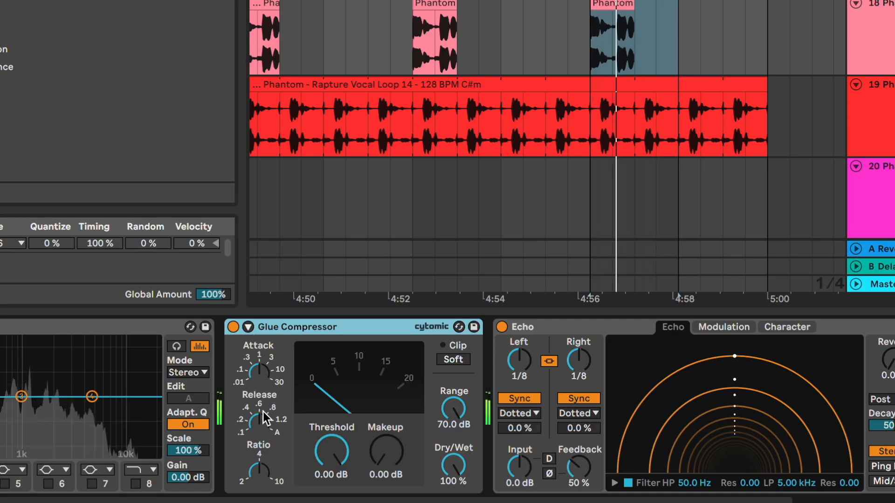
left_click_drag(331, 451, 330, 473)
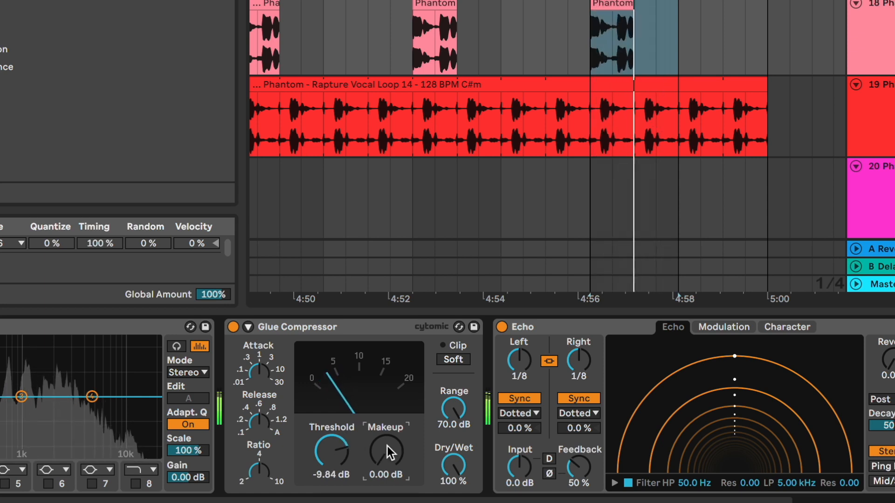
left_click_drag(387, 446, 384, 446)
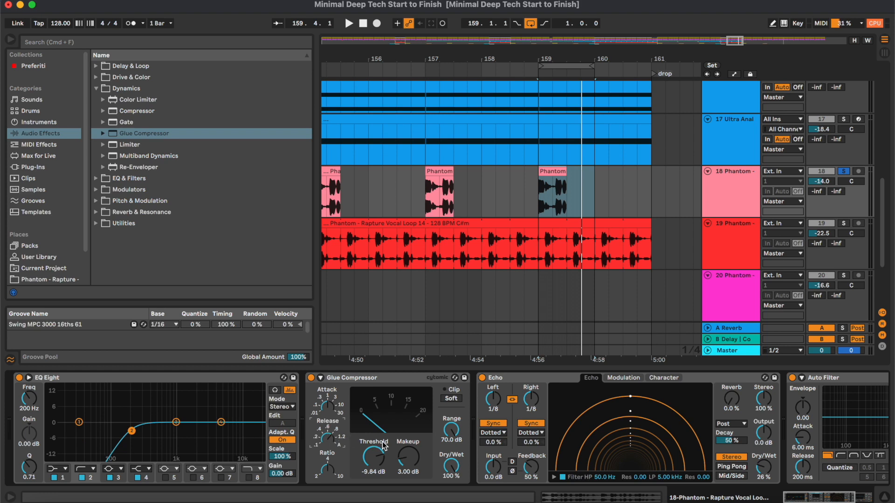
- Insert an Audio Effect Rack between Glue Compressor and Echo on track 18 and create two chains, naming the second reverb
scroll(391, 445, "right", 3)
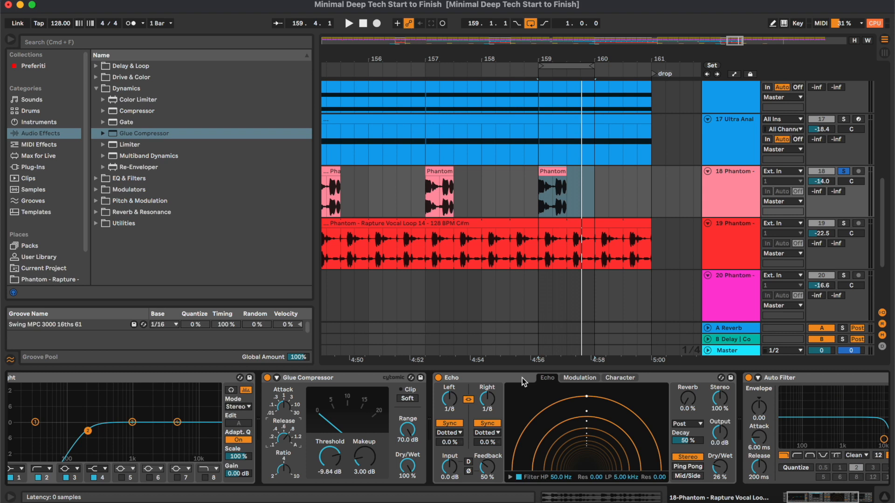
scroll(521, 378, "left", 3)
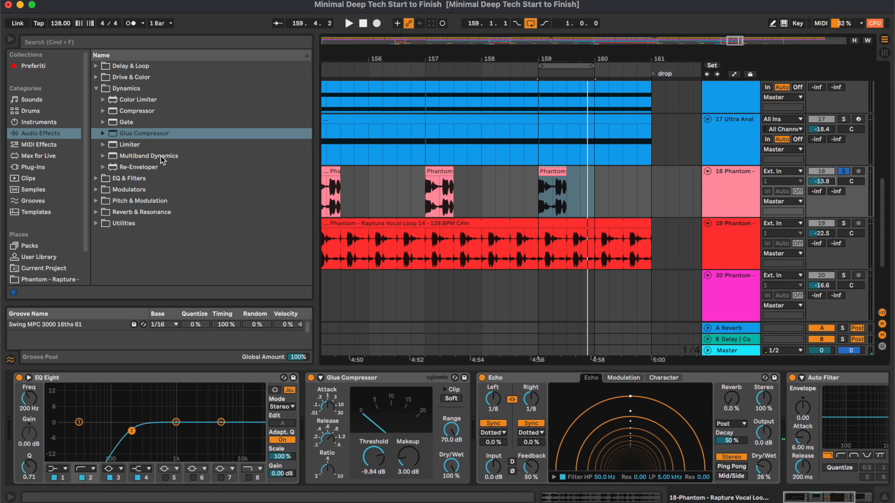
left_click(133, 223)
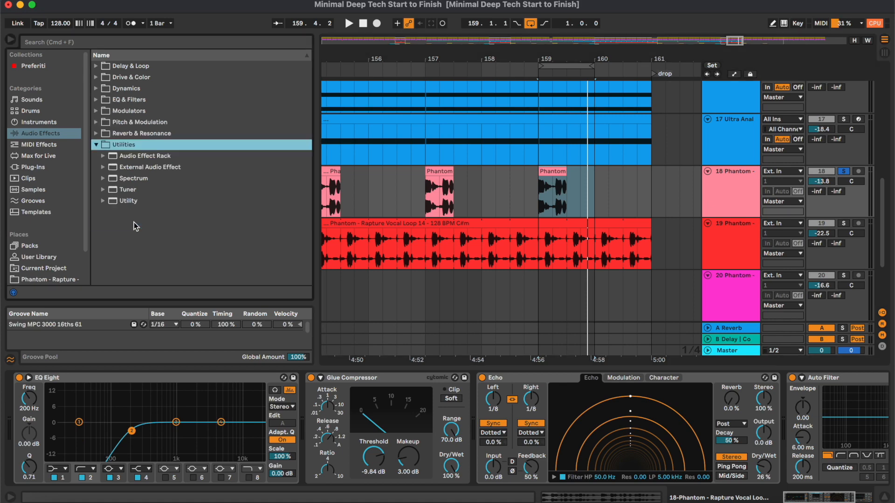
mouse_move(149, 157)
left_mouse_down()
mouse_move(473, 386)
mouse_move(466, 404)
left_mouse_up()
right_click(535, 439)
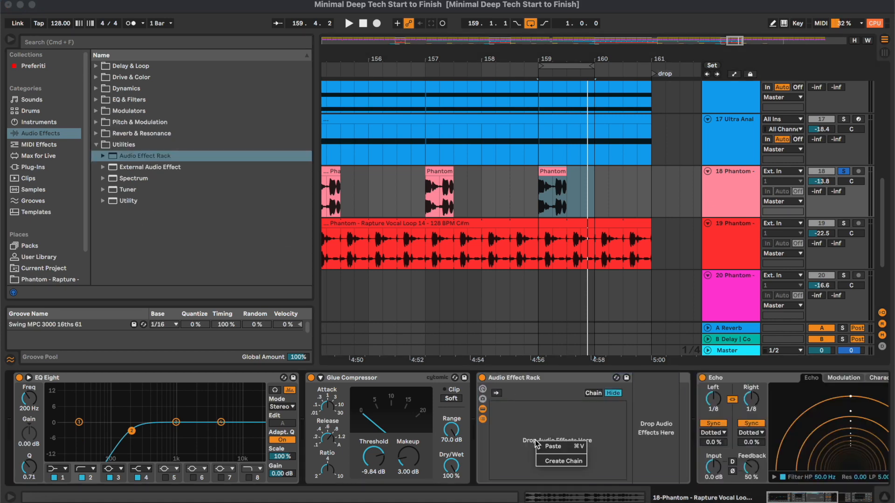
left_click(557, 461)
right_click(554, 444)
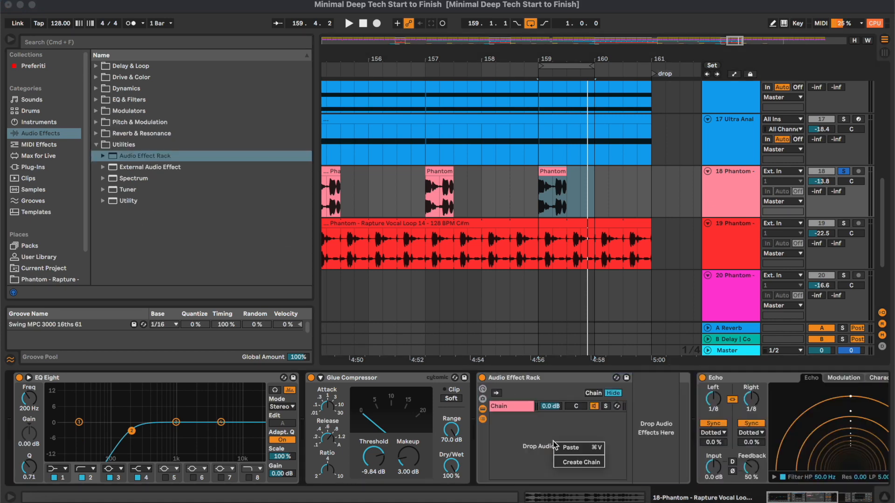
left_click(572, 462)
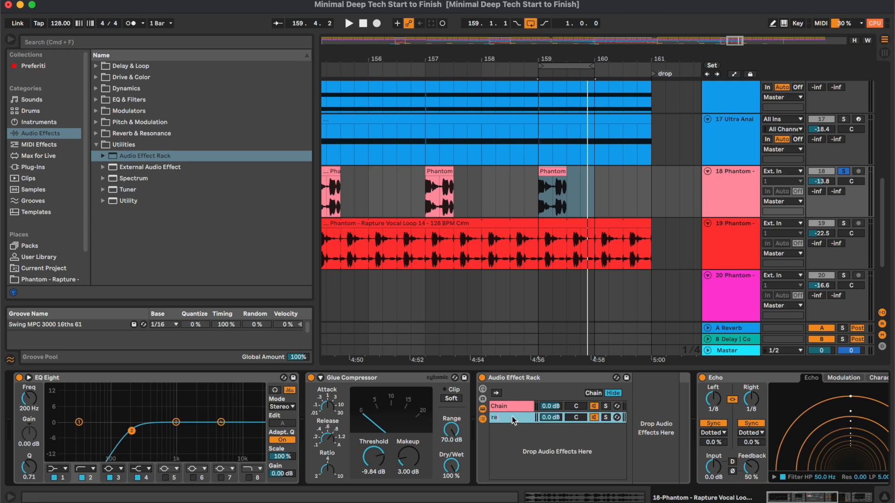
- Load the Reverb preset Vocal Hall onto the rack's reverb chain on track 18
left_click(139, 133)
left_click_drag(130, 182, 512, 417)
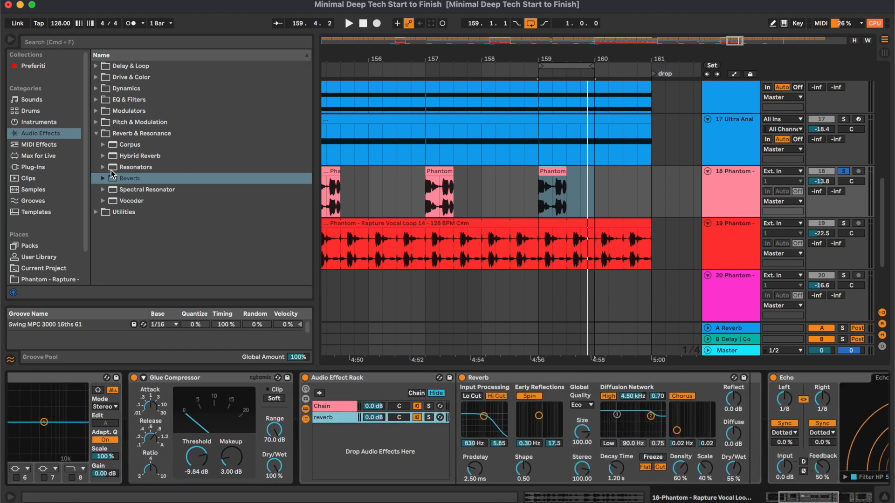
left_click(103, 179)
left_click(110, 188)
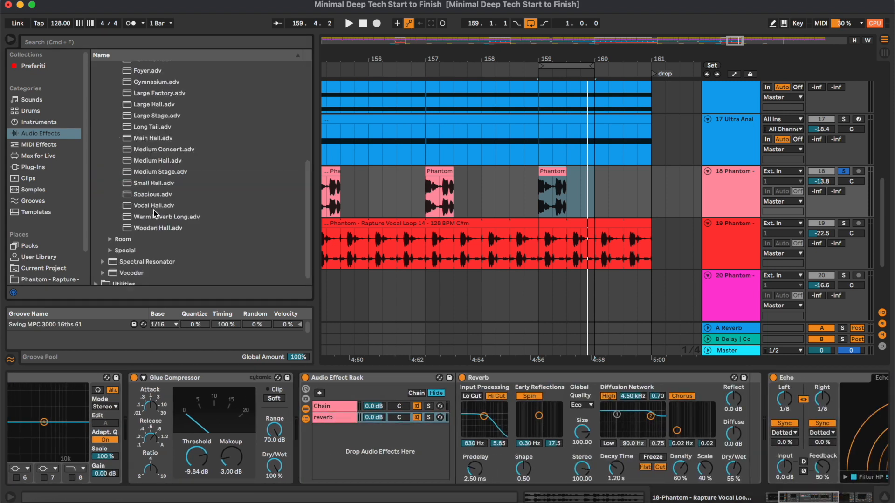
left_click_drag(154, 210, 401, 318)
left_click_drag(497, 380, 497, 375)
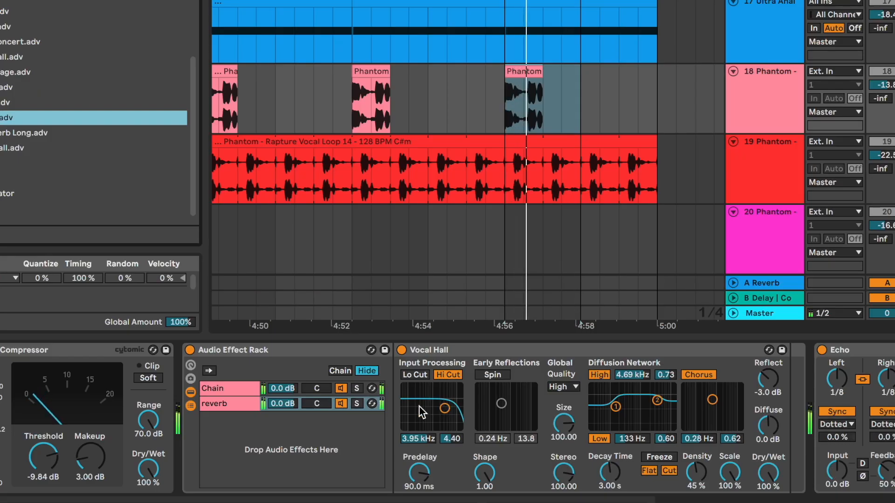
- Set the rack's reverb chain volume to -12.0 dB and track 18's volume to -12.8 dB
left_click_drag(283, 403, 283, 419)
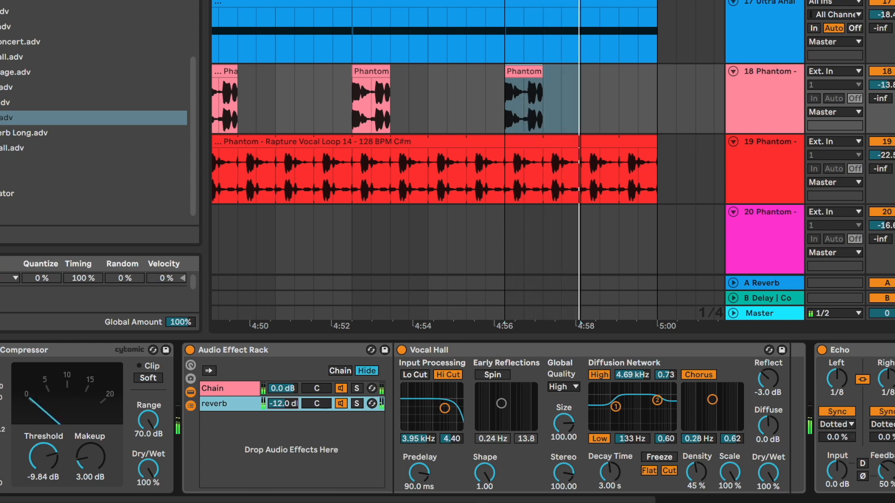
left_click(882, 85)
left_click_drag(882, 85, 882, 81)
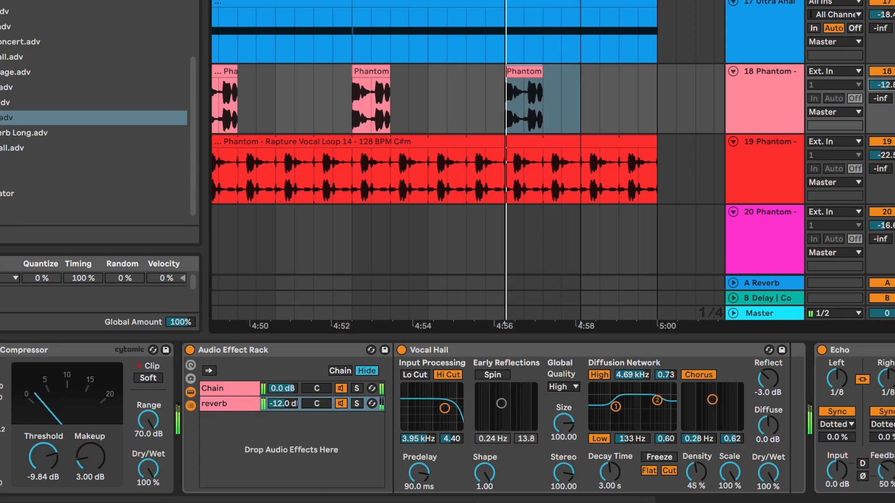
- Add EQ Eight after Auto Filter on soloed vocal track 19 with band 2 as a low-cut filter at 290 Hz
left_click(781, 157)
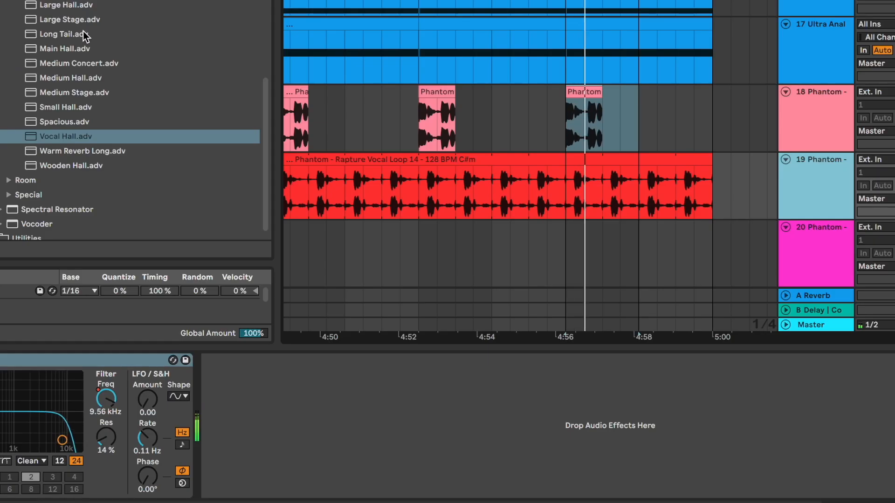
scroll(167, 125, "up", 5)
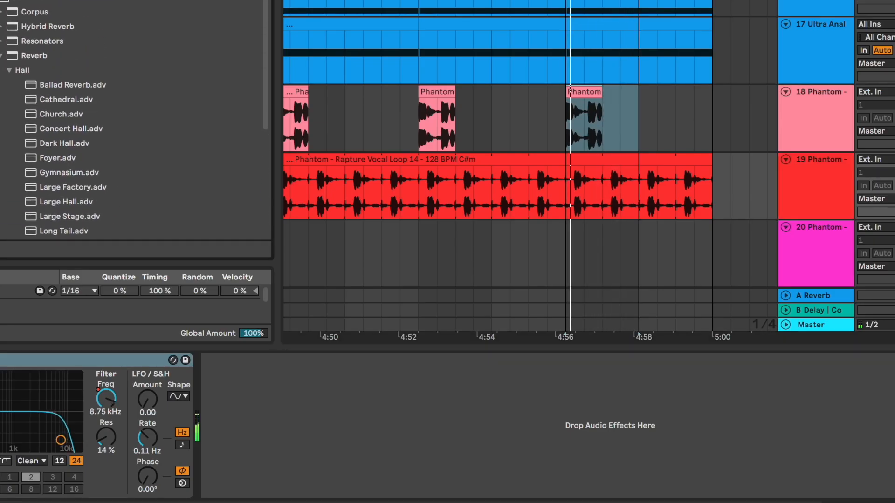
left_click(56, 1)
double_click(41, 43)
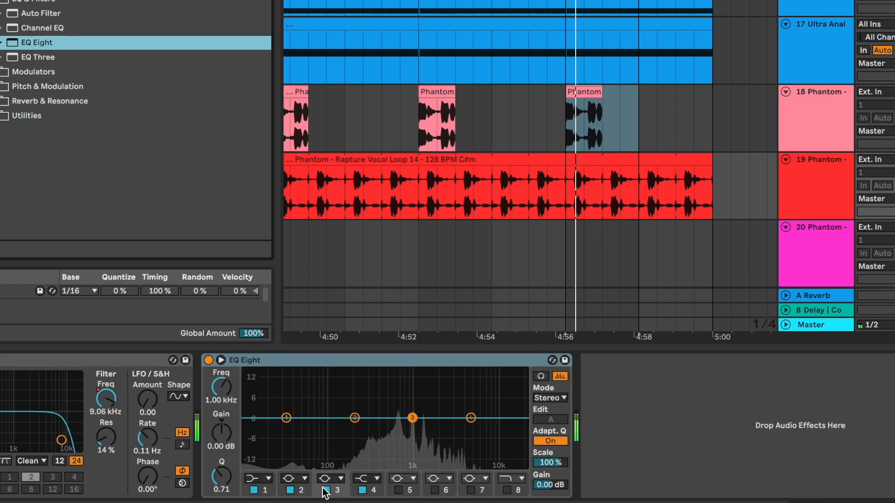
left_click(294, 479)
left_click(289, 397)
left_click_drag(354, 418, 367, 428)
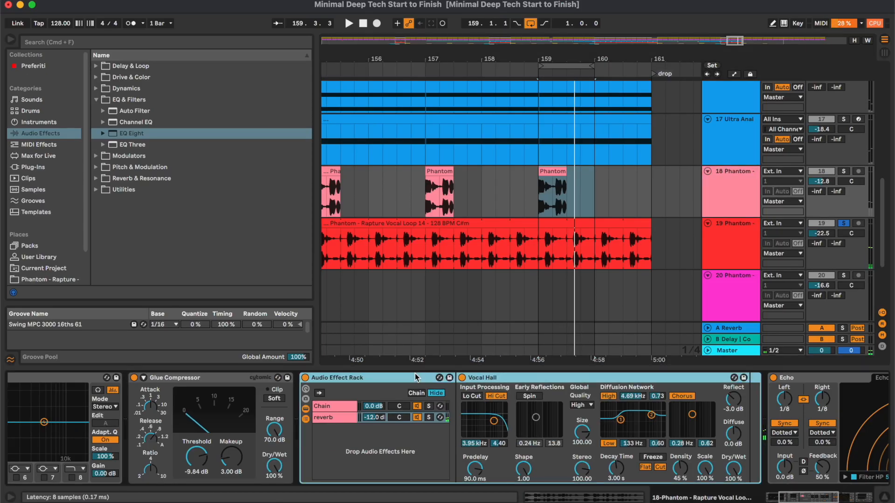
- Paste the reverb Audio Effect Rack after EQ Eight on track 19, with reverb chain at -13.7 dB and decay time at 5.45 s
left_click(559, 257)
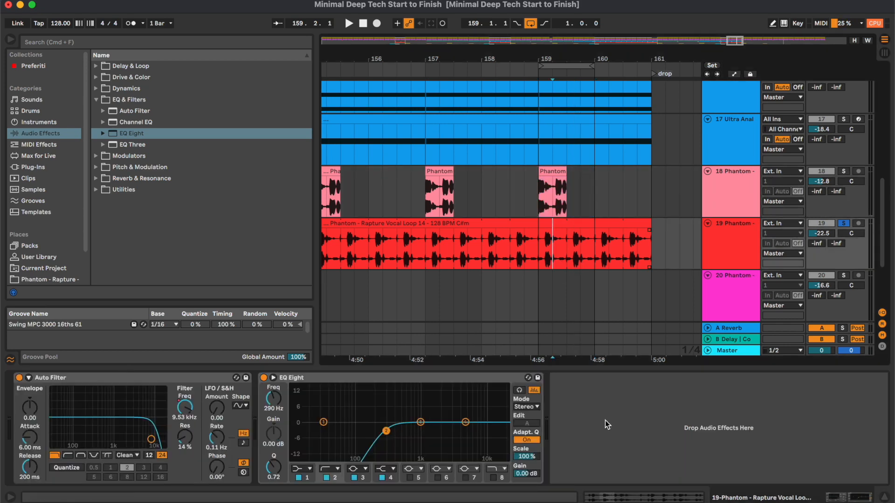
key("super+v")
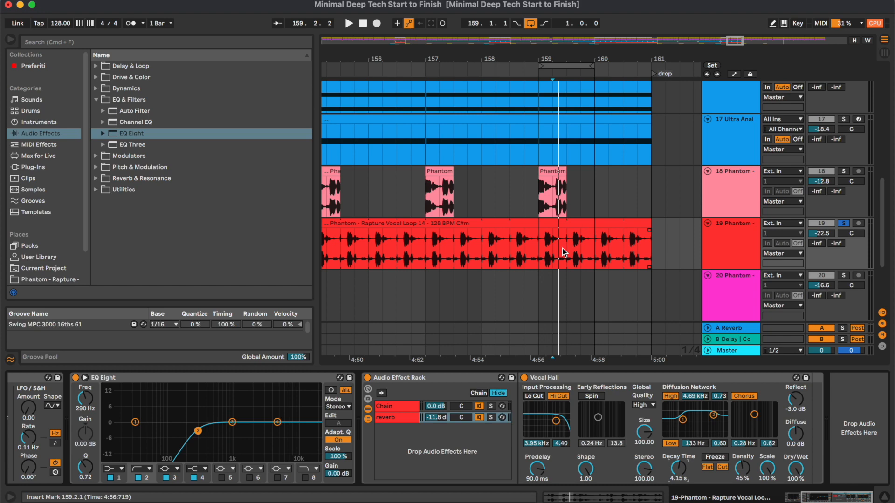
key("space")
left_click_drag(444, 418, 443, 423)
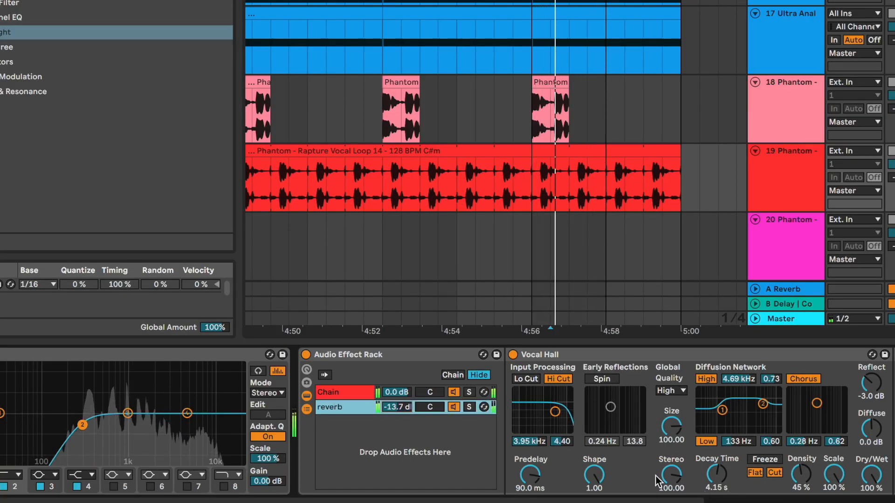
left_click_drag(711, 475, 711, 472)
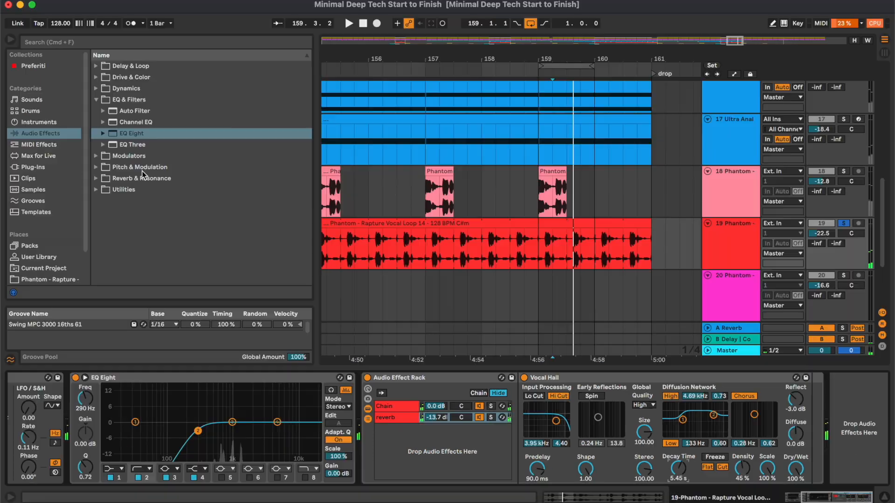
- Insert Auto Pan between EQ Eight and the Audio Effect Rack on track 19, with its amount at 31.0 %
left_click(7, 76)
left_click_drag(136, 135, 357, 436)
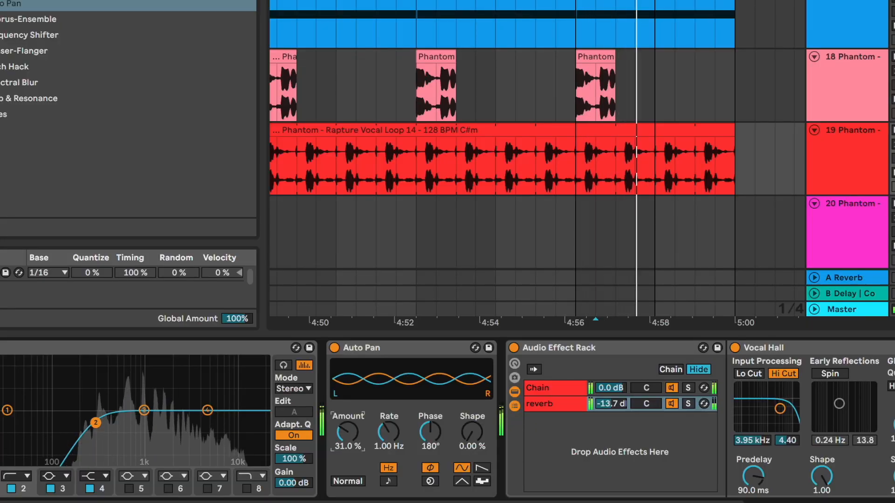
key("super+alt+l")
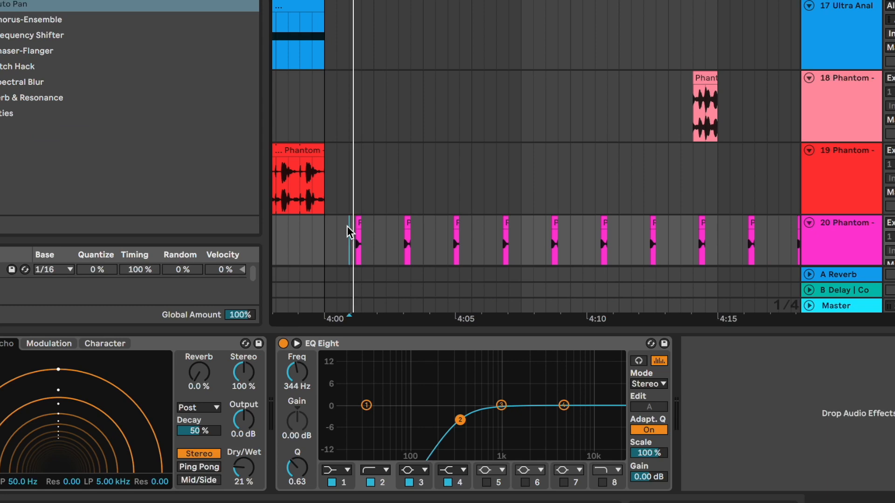
- Copy track 19's Audio Effect Rack and paste it after EQ Eight on track 20
scroll(346, 226, "down", 5)
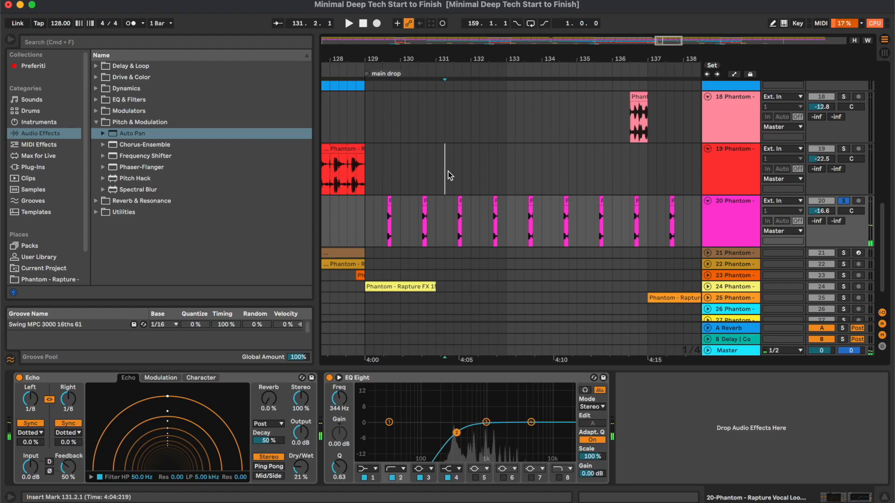
left_click(443, 57)
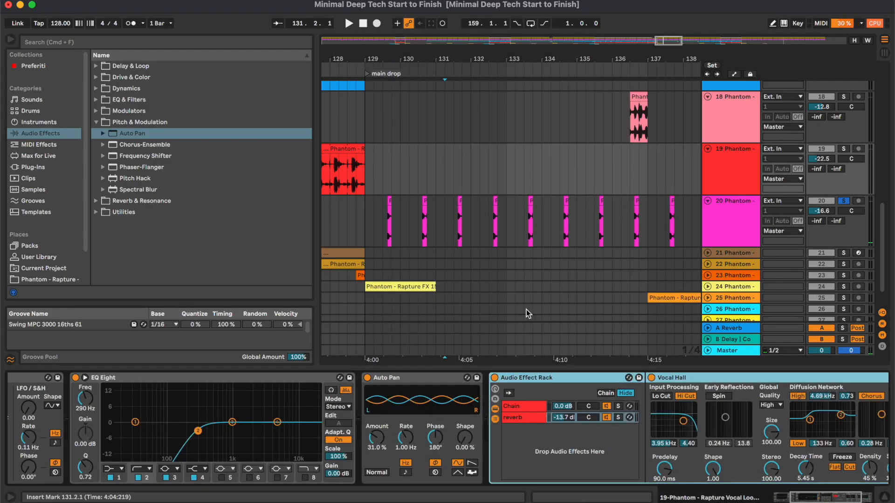
left_click(443, 226)
left_click(380, 218)
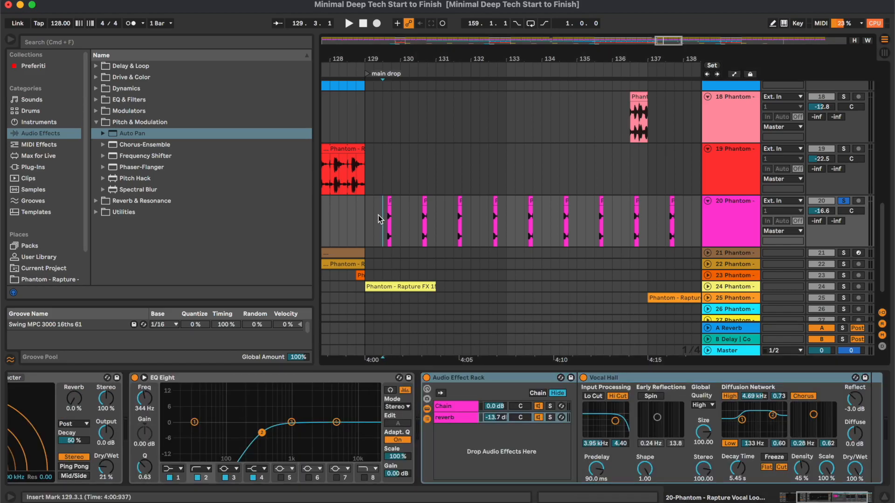
- Set track 20's Vocal Hall decay time to 2.76 s and its reverb chain volume to -15.2 dB
key("space")
left_click(499, 421)
left_click_drag(679, 457, 679, 483)
left_click_drag(352, 402, 353, 403)
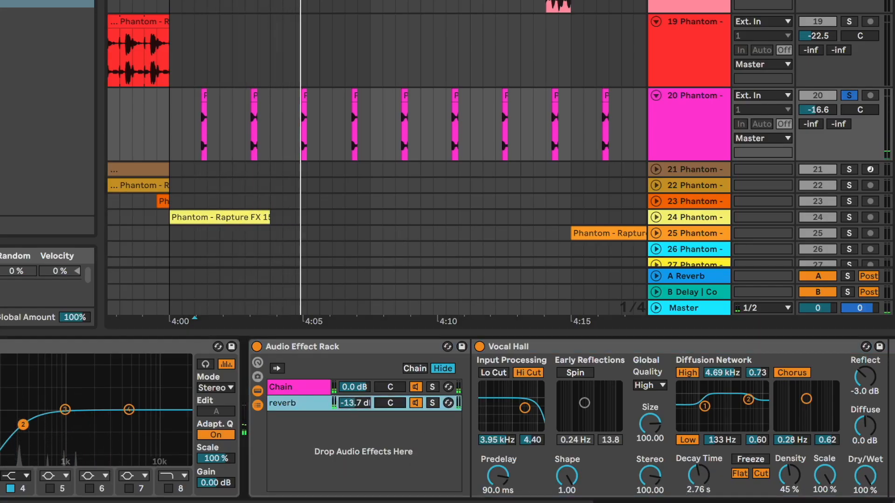
key("space")
key("space")
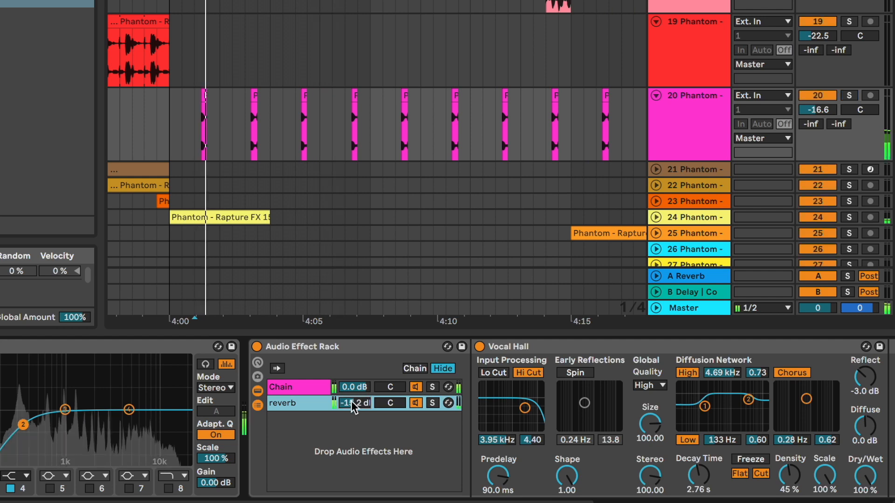
- Show the devices of snare track 21 and unfold the track in the arrangement
scroll(339, 212, "left", 5)
scroll(340, 212, "down", 2)
key("ctrl+alt+l")
left_click(569, 329)
key("minus")
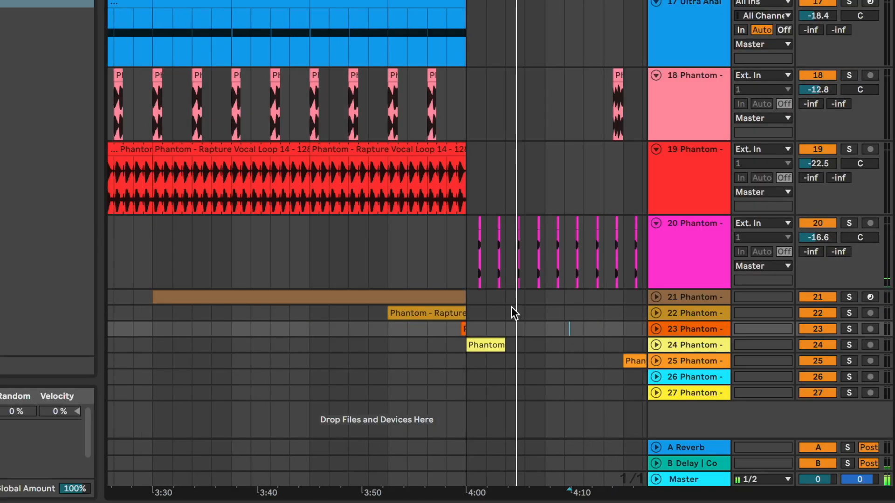
key("space")
double_click(701, 299)
scroll(699, 210, "down", 5)
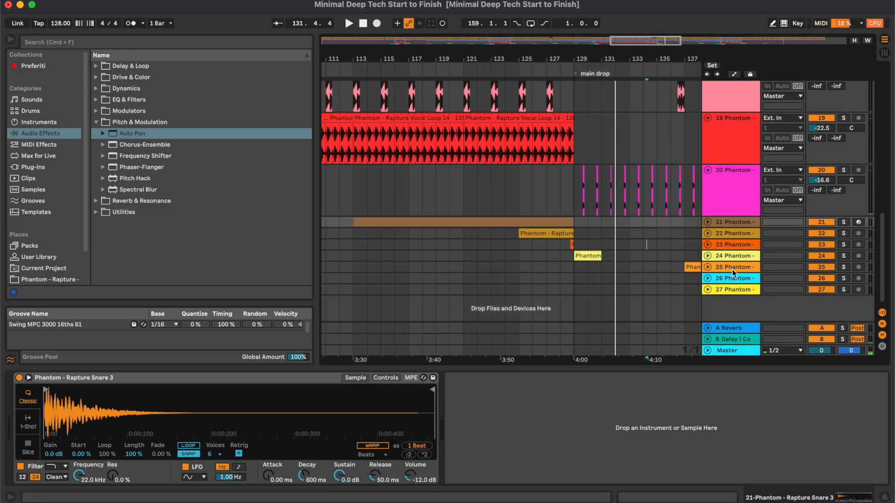
left_click(709, 222)
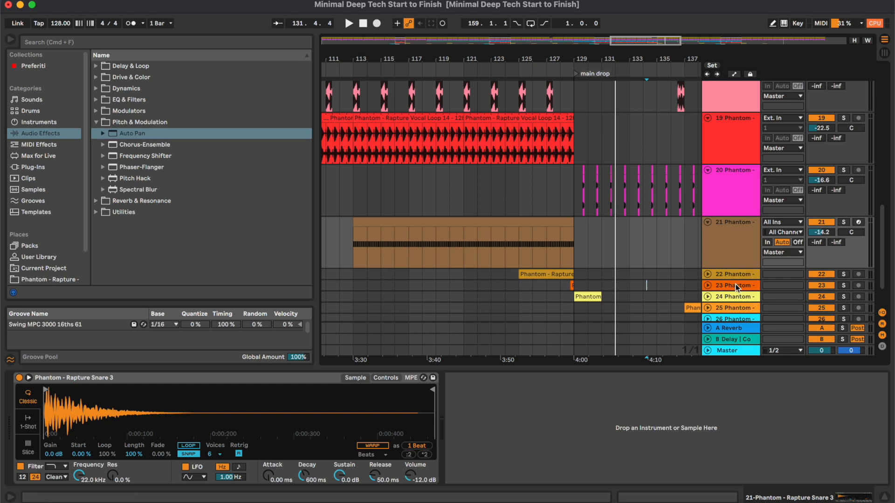
- Add EQ Eight after the snare instrument on soloed track 21 with band 2 as a low-cut filter at 102 Hz
left_click(476, 260)
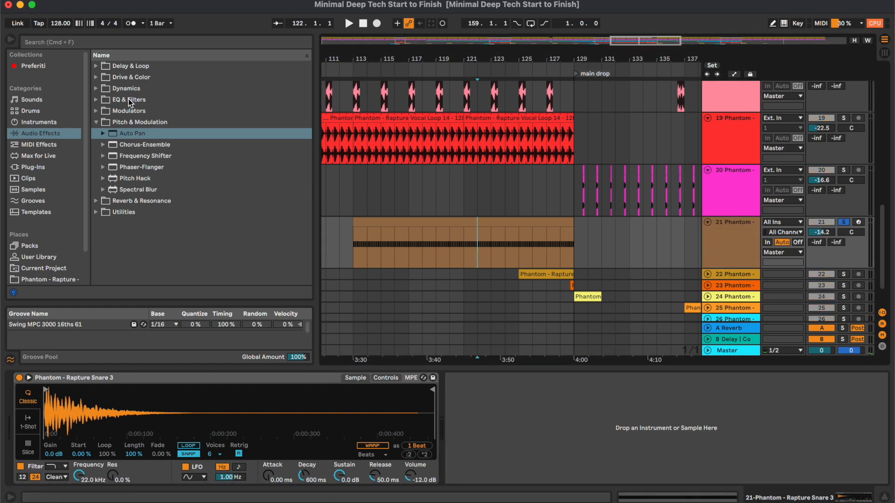
key("space")
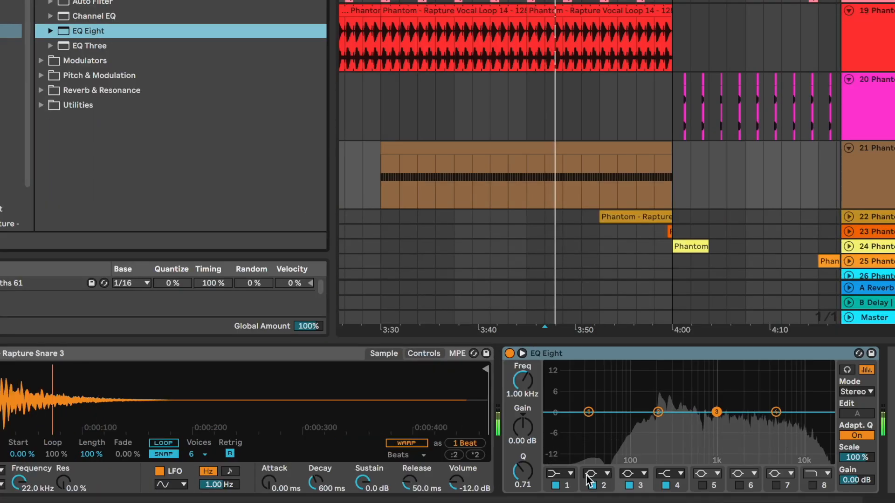
left_click(591, 473)
left_click(591, 393)
left_click_drag(527, 386, 526, 400)
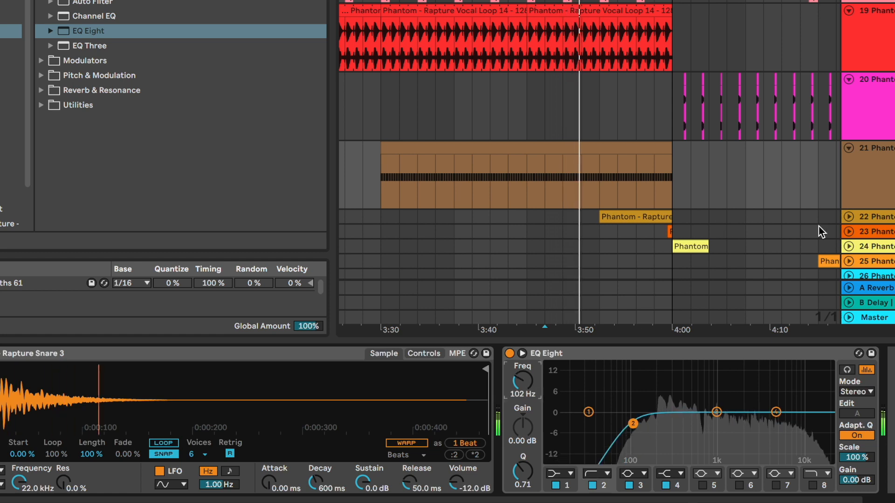
- Try EQ Eight on tracks 22 and 24 to check their spectrum, and remove it from both
left_click(873, 218)
left_click(624, 217)
double_click(88, 31)
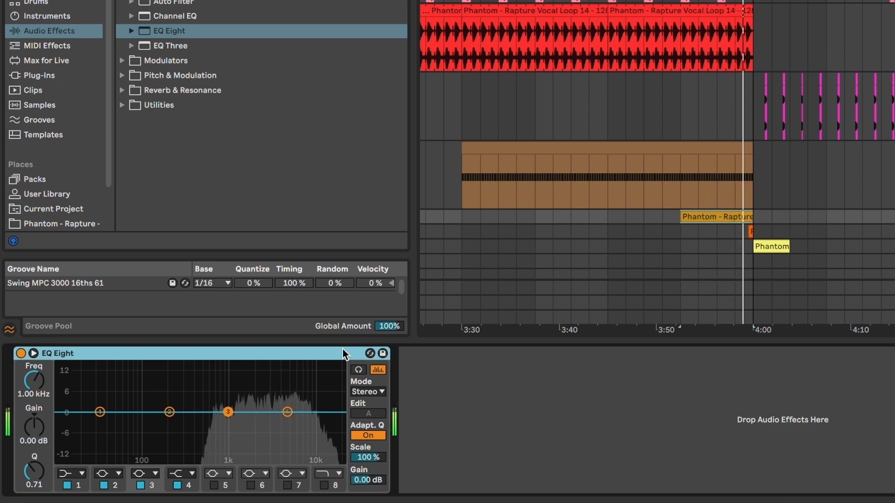
key("Delete")
left_click(769, 246)
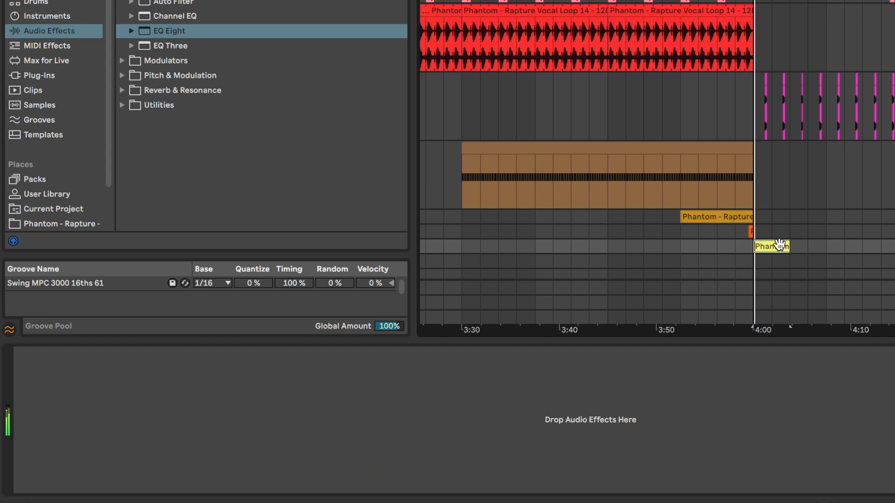
double_click(176, 30)
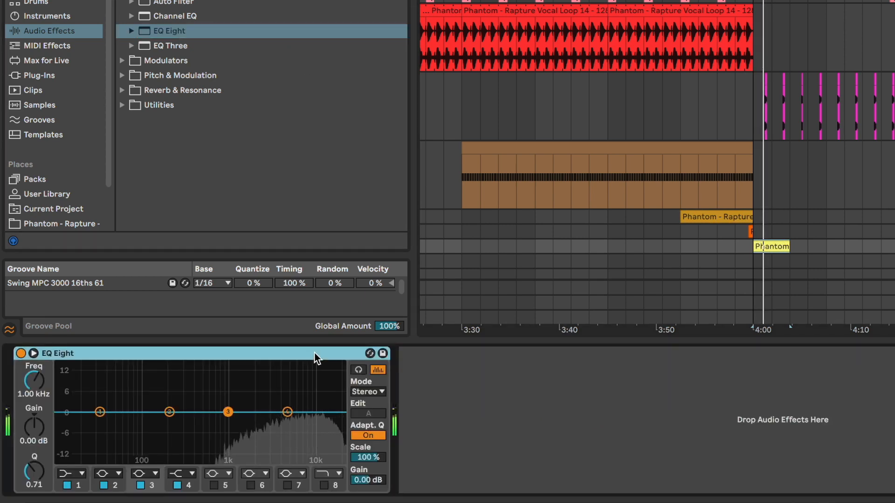
key("Delete")
- Add EQ Eight after Echo on track 25 with band 2 as a low-cut filter at 200 Hz
scroll(609, 189, "down", 3)
left_click(846, 207)
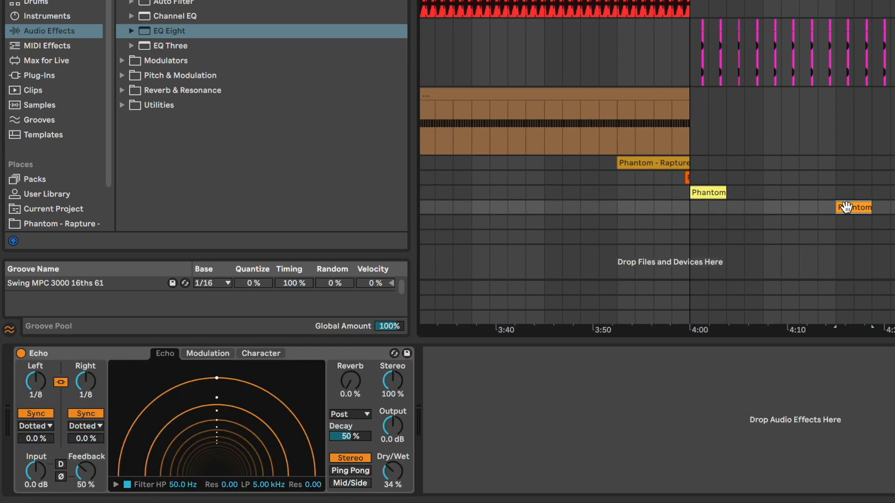
double_click(196, 35)
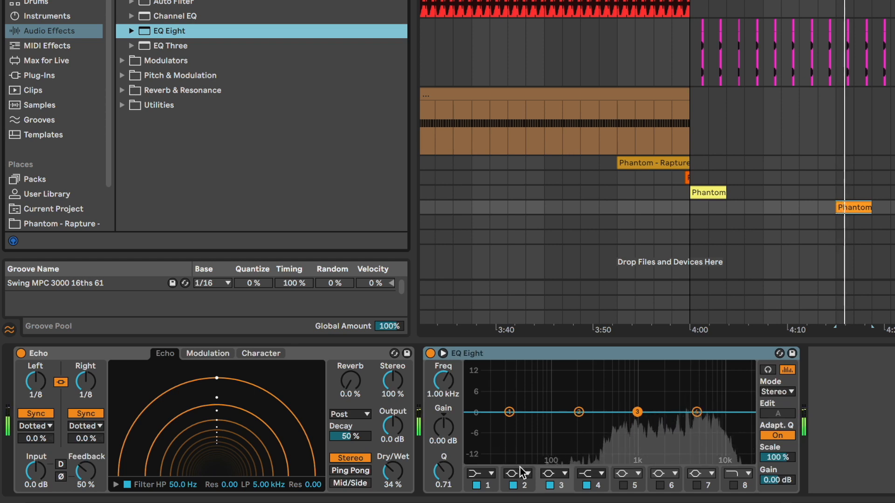
left_click(521, 467)
left_click(518, 392)
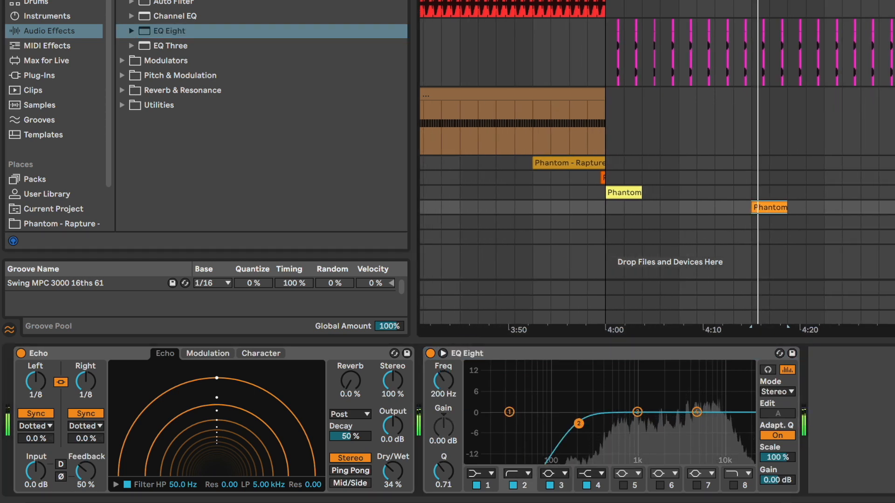
- Try EQ Eight on track 26 to check its spectrum, and remove it
left_click(845, 218)
double_click(246, 32)
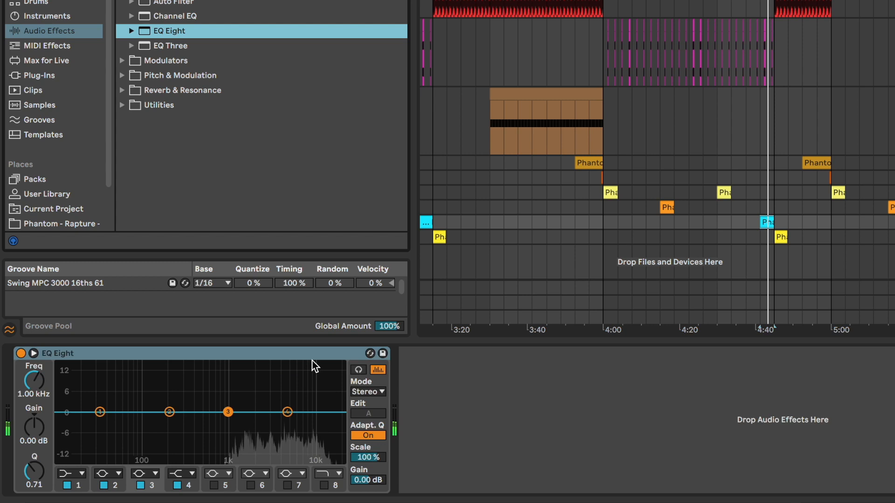
left_click(312, 362)
key("Delete")
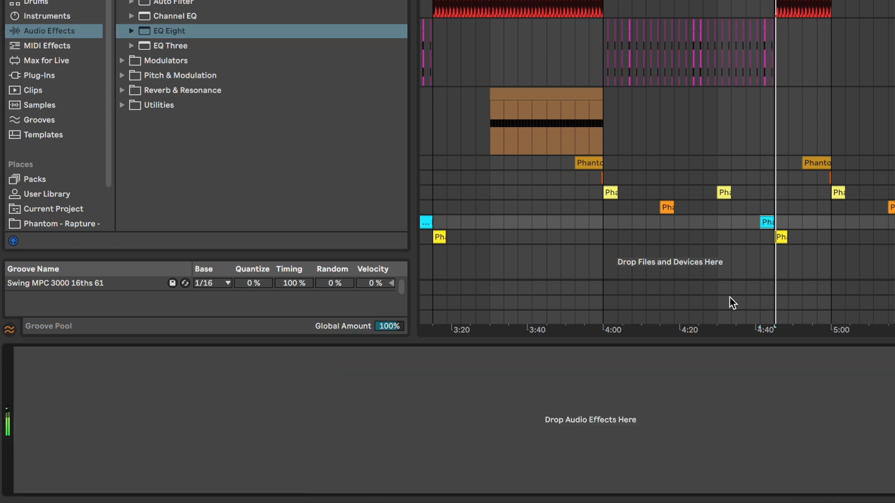
- Add EQ Eight to track 27 with band 2 as a low-cut filter at 200 Hz
left_click(781, 237)
double_click(268, 31)
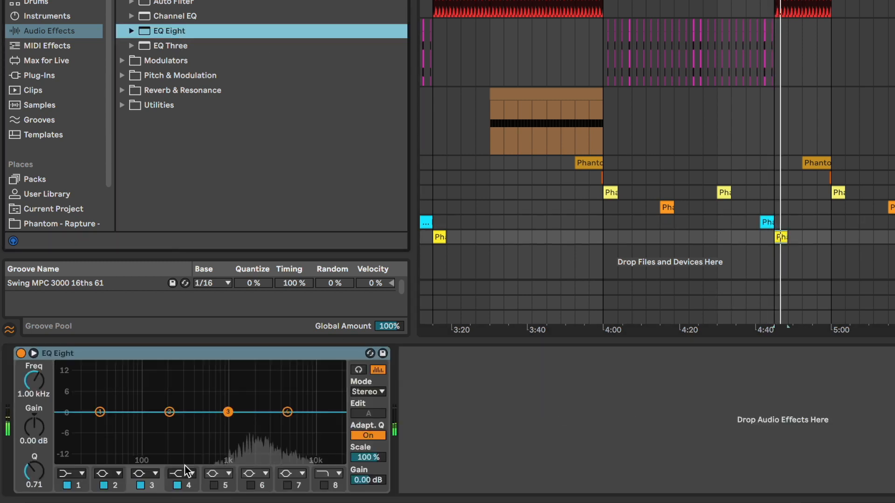
left_click(113, 474)
left_click(103, 392)
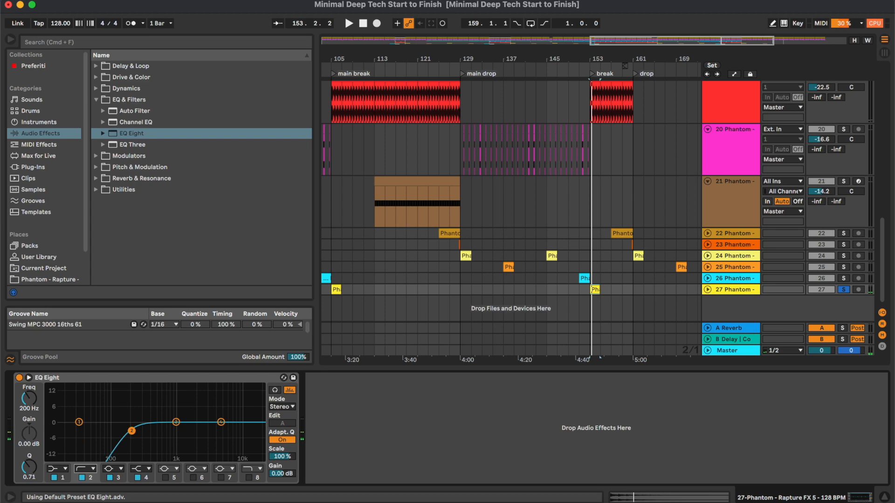
- Hide the device view and fold tracks 14 to 21 in the arrangement
left_click(886, 498)
left_click(733, 285)
left_click(744, 326)
scroll(746, 289, "up", 5)
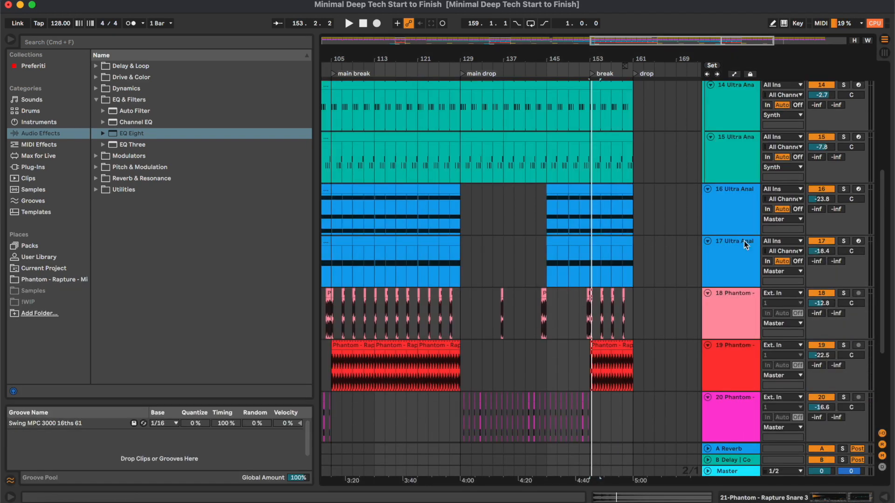
left_click(744, 222, "shift")
key("u")
scroll(743, 219, "up", 3)
left_click(745, 212)
left_click(744, 182, "shift")
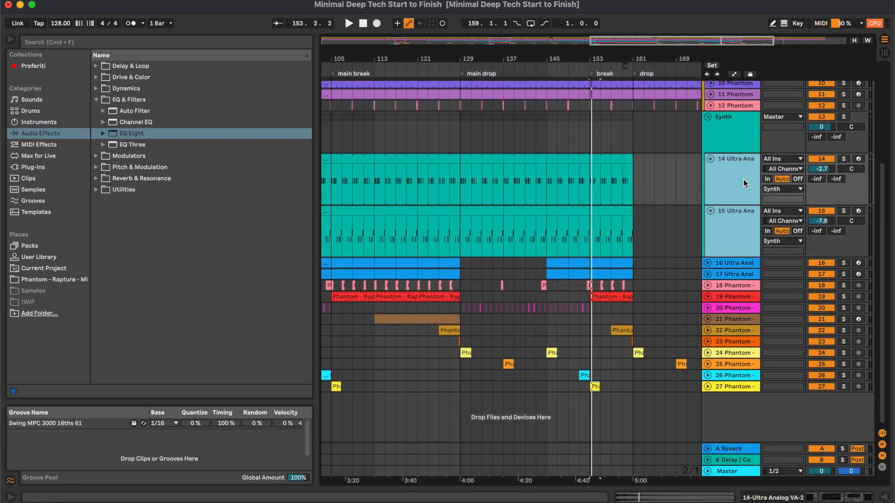
scroll(743, 180, "up", 2)
key("u")
- Play the full mix from bar 97 and check track and master levels in the Session View mixer with enlarged meters
scroll(605, 180, "up", 3)
scroll(606, 180, "left", 2)
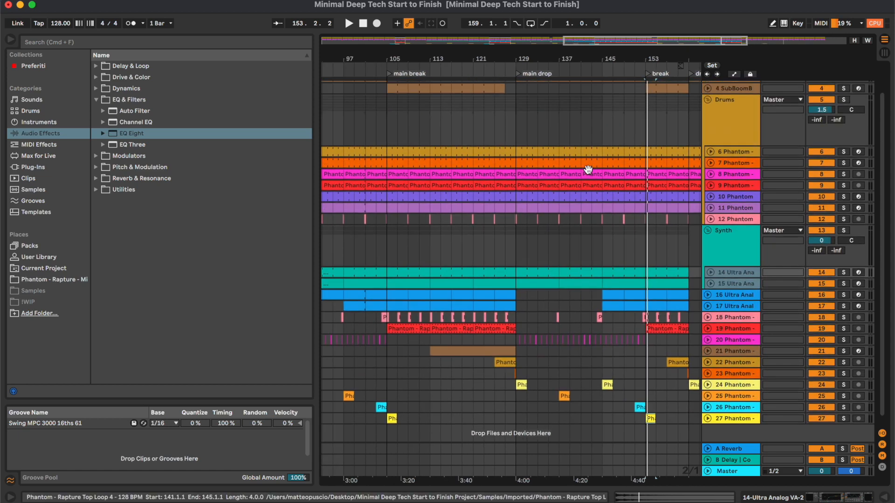
left_click(592, 215)
key("minus")
key("minus")
scroll(593, 216, "up", 2)
scroll(592, 216, "left", 2)
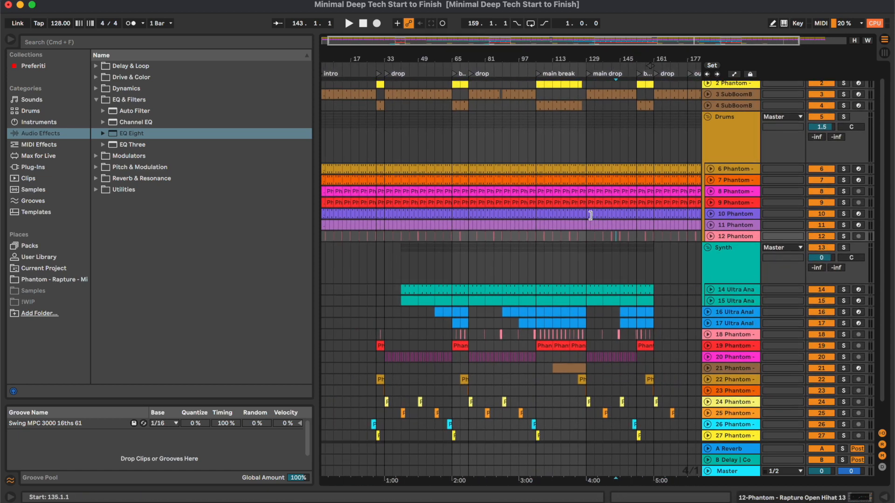
left_click(524, 141)
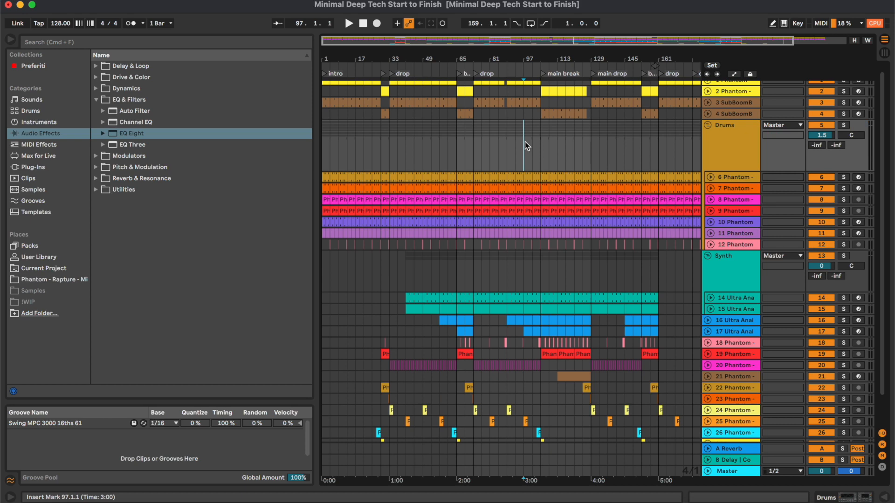
key("plus")
key("plus")
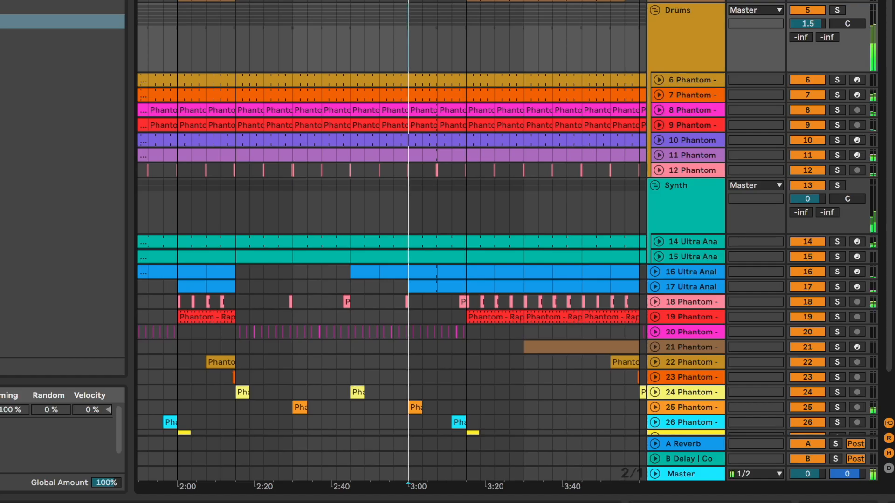
key("Tab")
left_click_drag(843, 388, 839, 331)
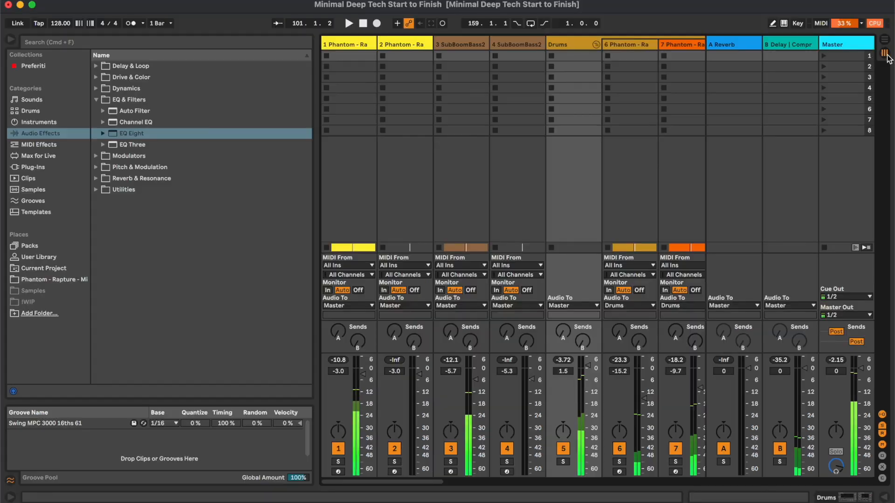
- Insert a Utility on the Master track before SPAN with its output gain at -3.00 dB
left_click(864, 45)
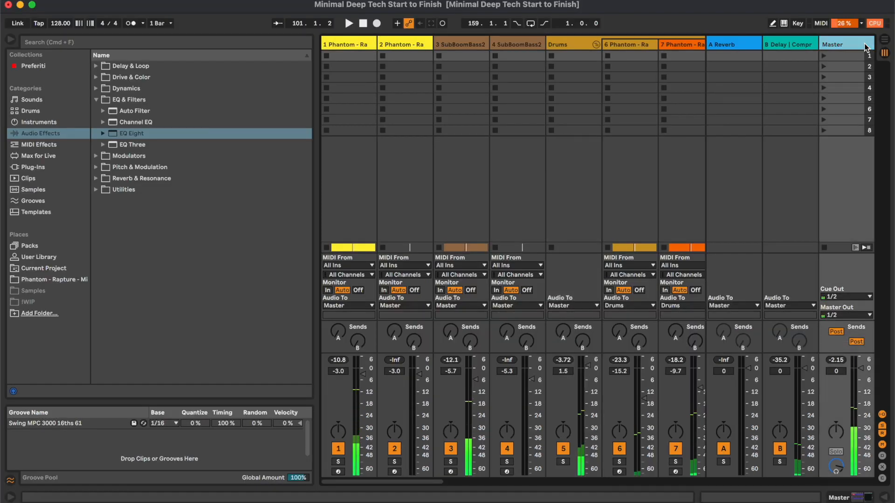
double_click(865, 45)
left_click(160, 189)
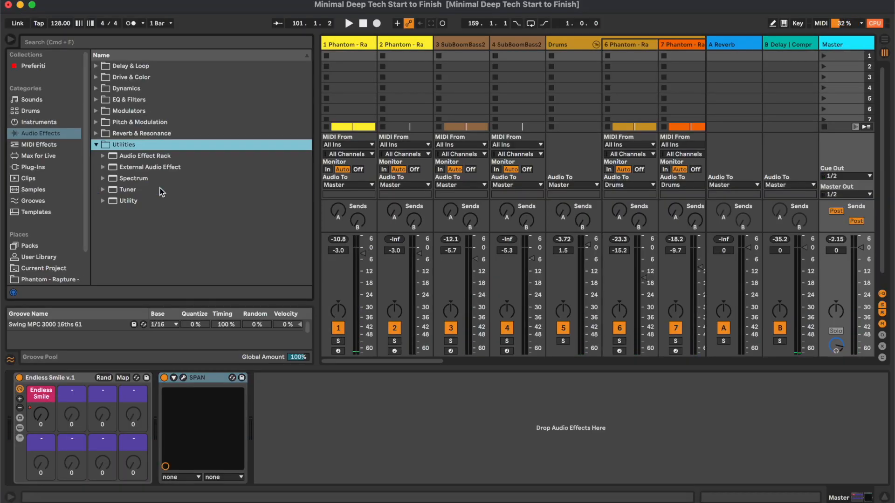
left_click_drag(137, 201, 147, 443)
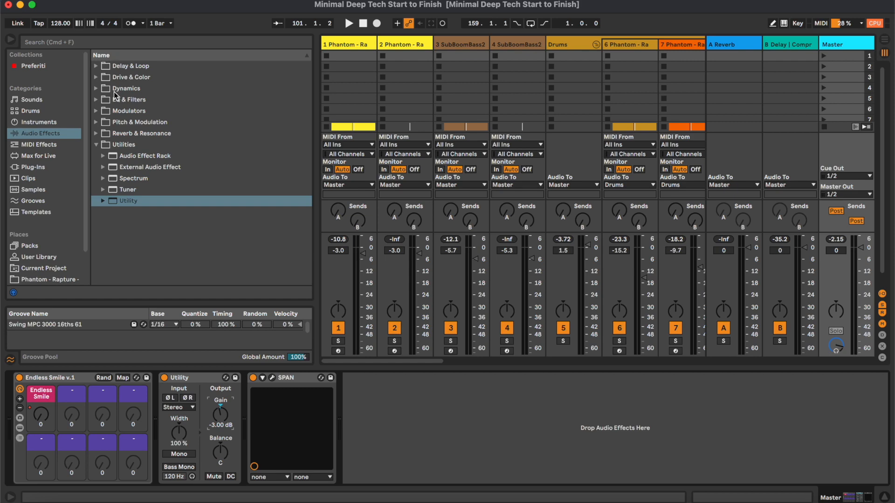
- Add EQ Eight after Utility on the Master in M/S mode, with a band 1 low cut at 25 Hz on the Mid channel
left_click(96, 100)
left_click_drag(128, 135, 239, 416)
left_click_drag(238, 416, 238, 416)
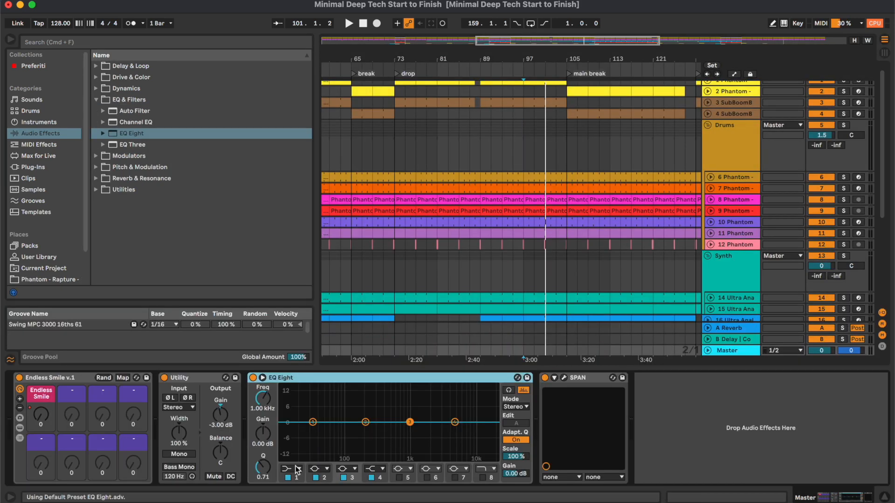
left_click(515, 407)
left_click(518, 423)
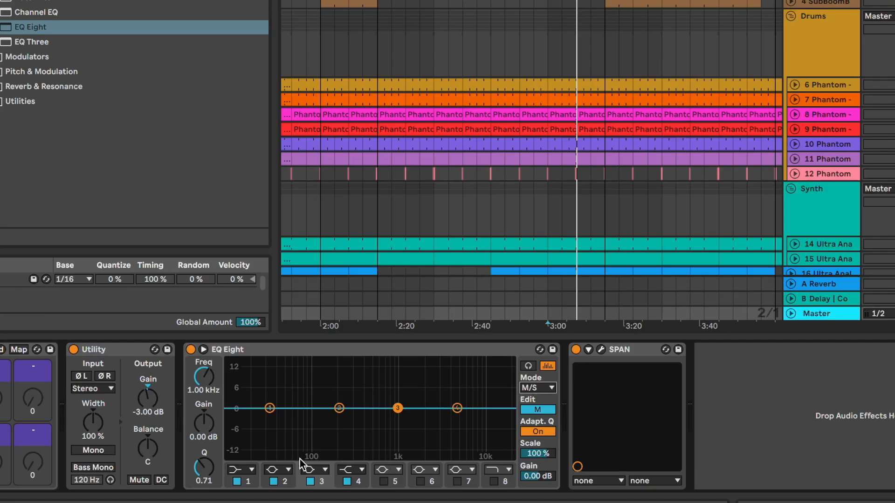
left_click(251, 469)
left_click(241, 388)
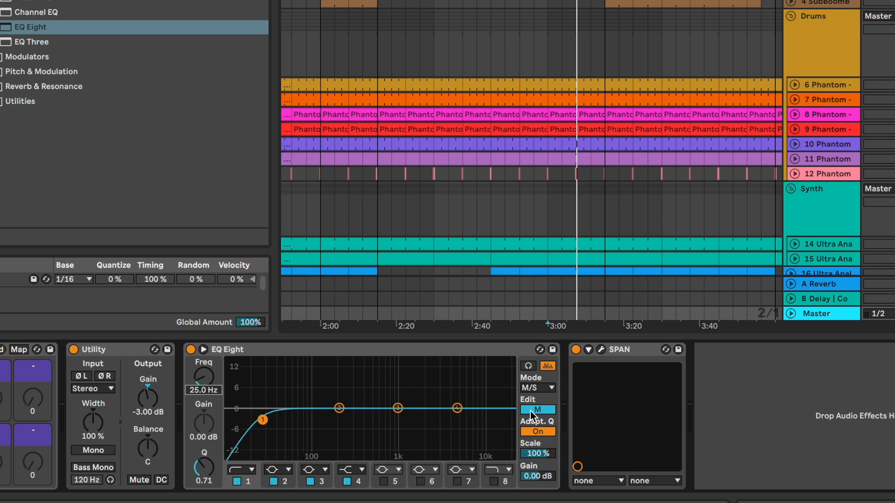
- On the Master EQ's Side channel, set the band 1 low cut to 177 Hz and boost band 5 by 3.10 dB at 10 kHz
left_click(534, 410)
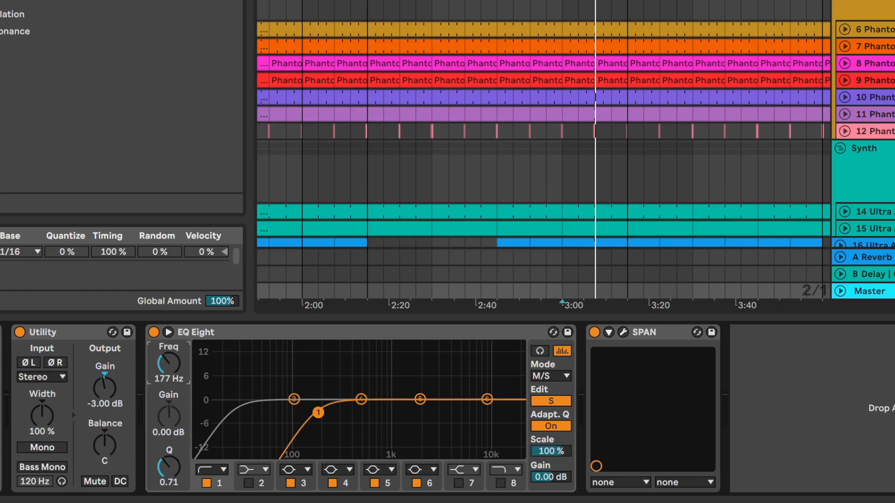
left_click(499, 67)
scroll(518, 247, "down", 2)
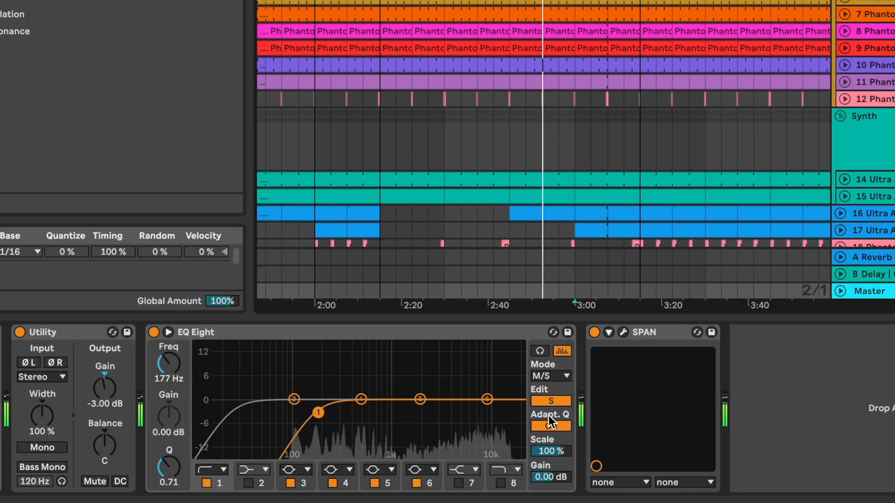
left_click_drag(419, 399, 486, 390)
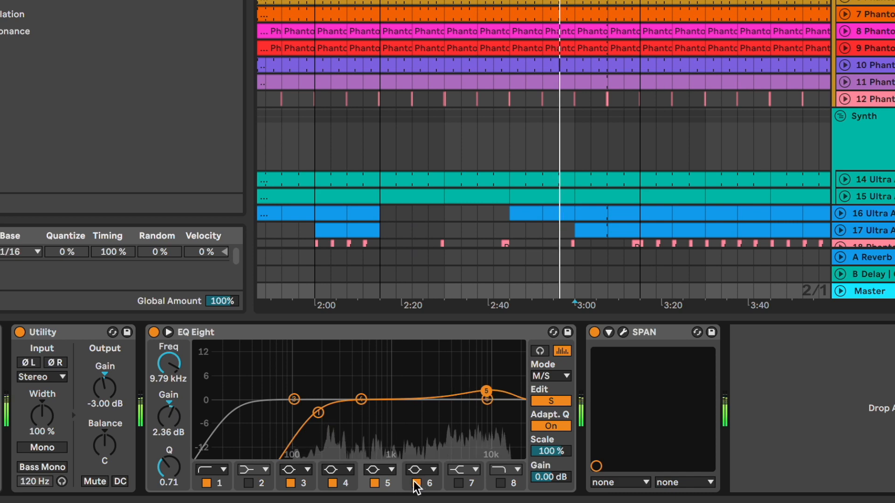
left_click_drag(486, 391, 486, 388)
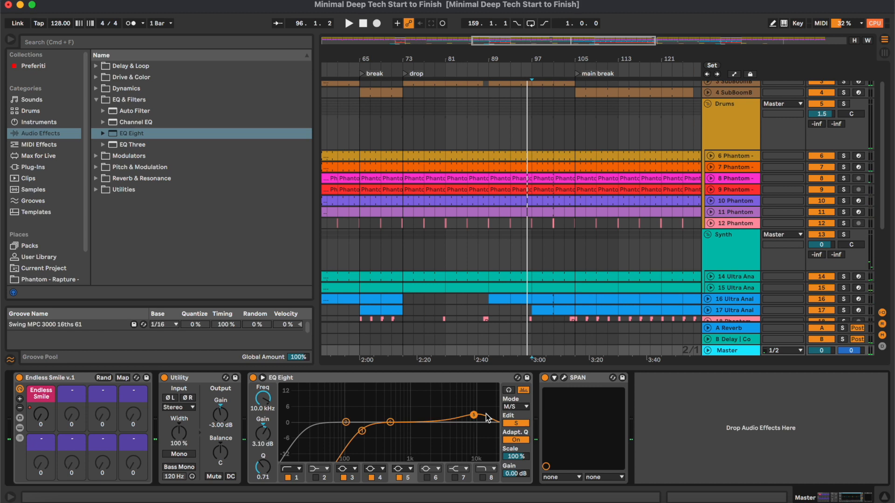
- Search the plug-ins for "pui" and insert PuigTec EQP1A Stereo between EQ Eight and SPAN on the Master
left_click(46, 167)
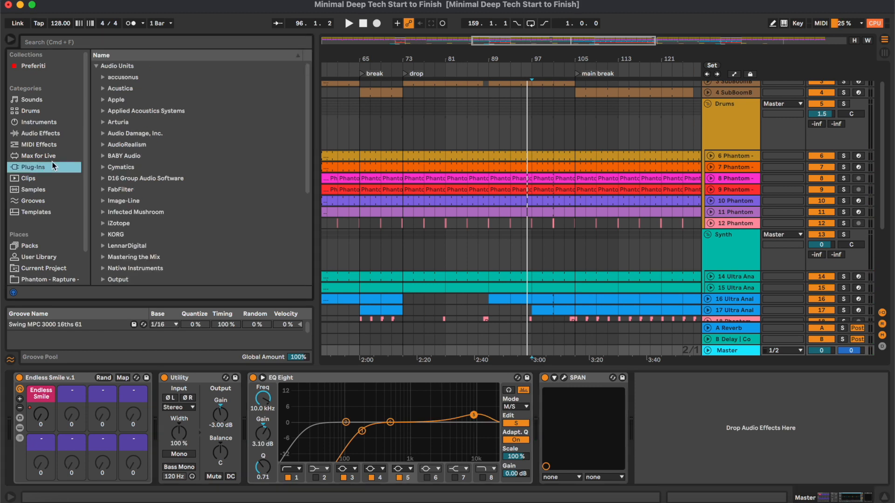
left_click(164, 41)
type("pui")
left_click(127, 88)
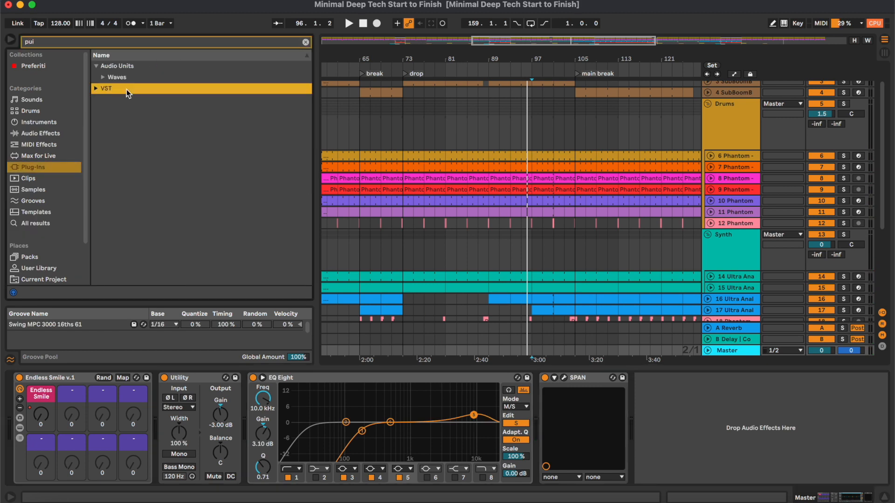
left_click(163, 134)
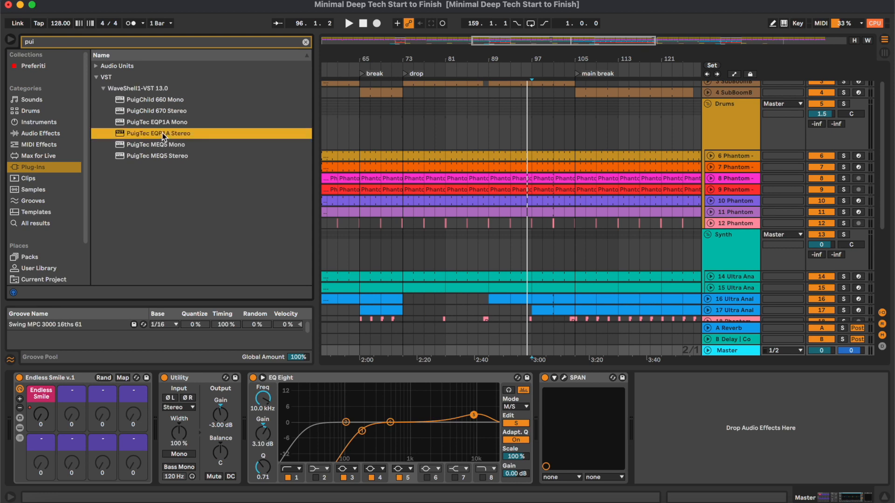
left_click_drag(485, 376, 523, 408)
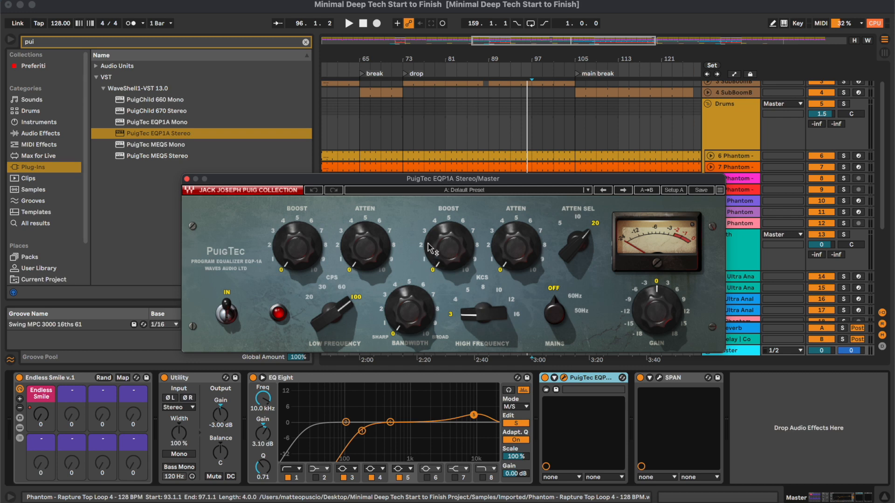
- Clear the plug-in search, then during playback set PuigTec's high-frequency boost to 3 and its low frequency to 60 CPS
key("super+f")
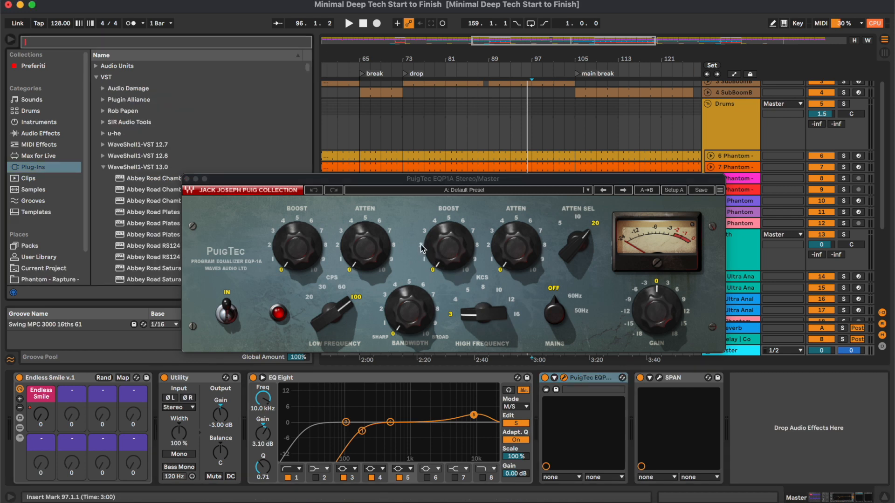
left_click(442, 227)
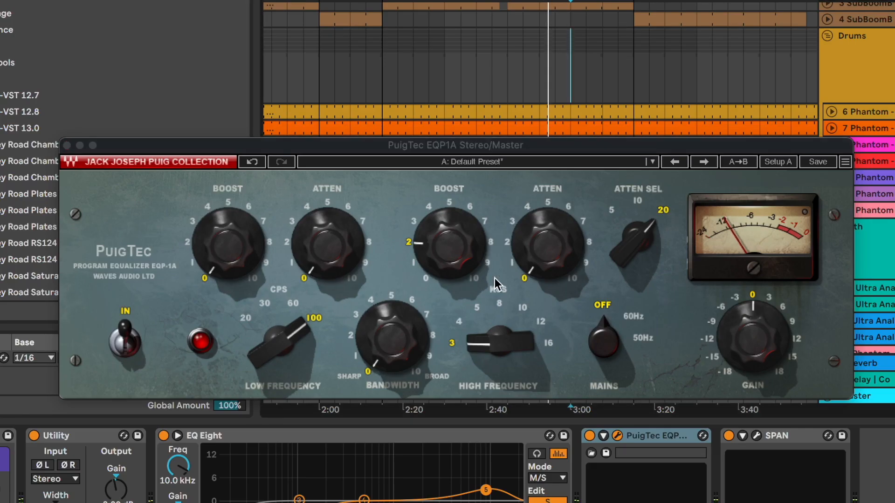
left_click_drag(415, 223, 444, 242)
left_click(292, 305)
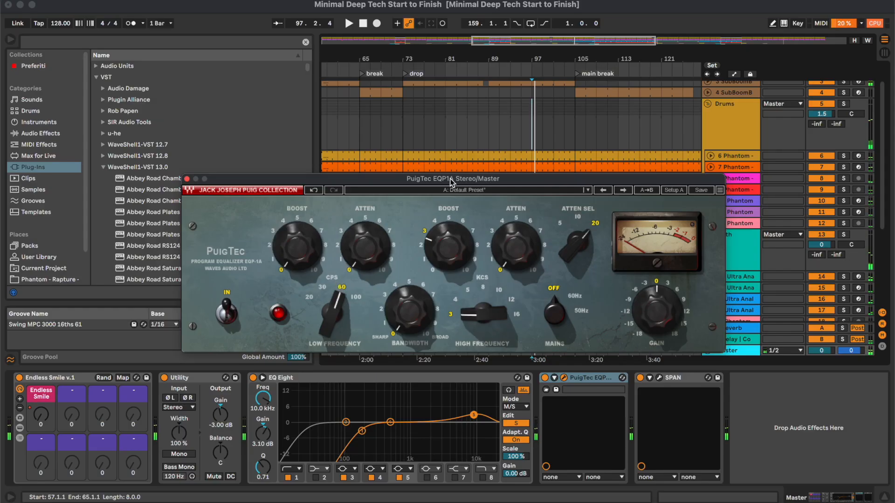
- Set PuigTec's low-frequency boost to 2 and attenuation to 1, compare with bypass, and close its window
left_click_drag(450, 180, 516, 194)
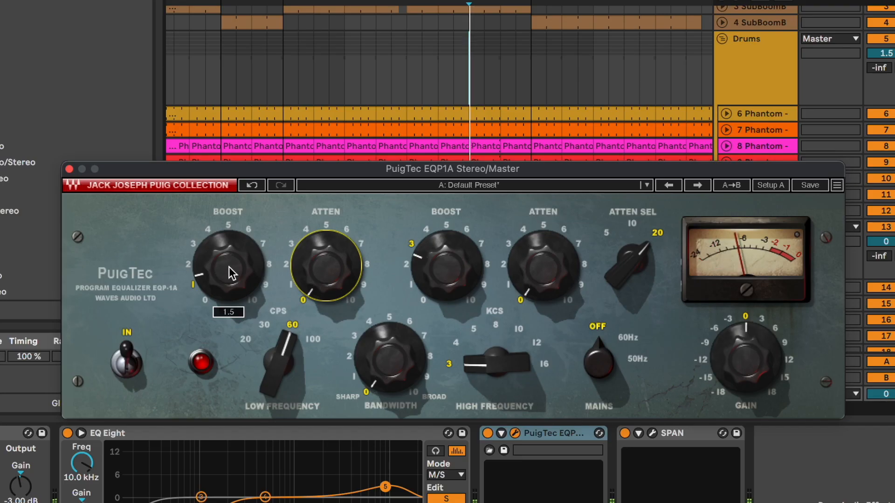
left_click_drag(366, 266, 366, 261)
left_click_drag(436, 271, 436, 269)
left_click_drag(326, 267, 326, 261)
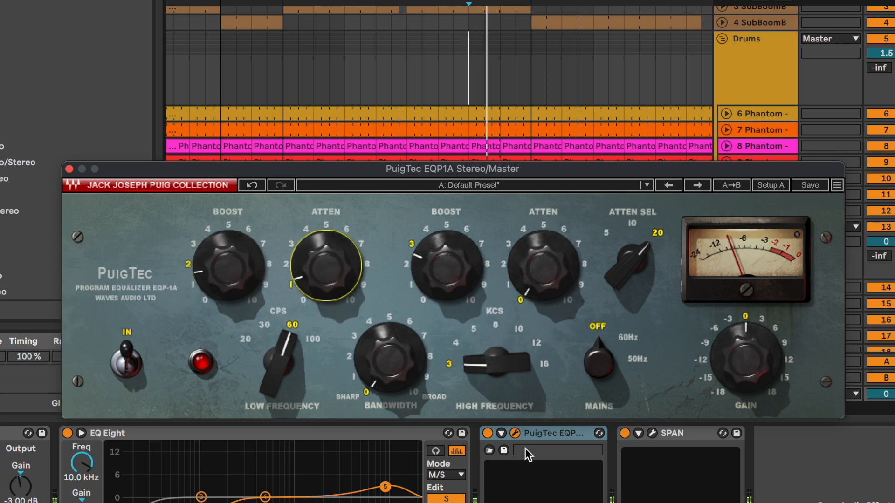
left_click(491, 432)
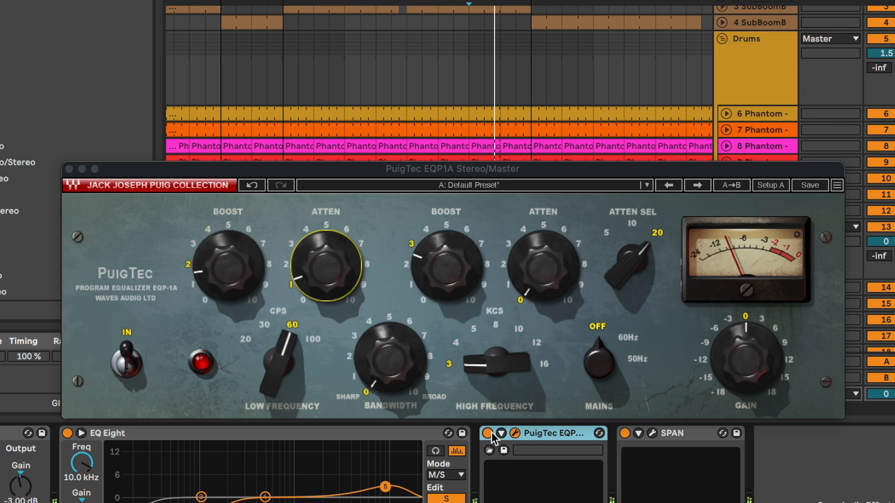
left_click(69, 168)
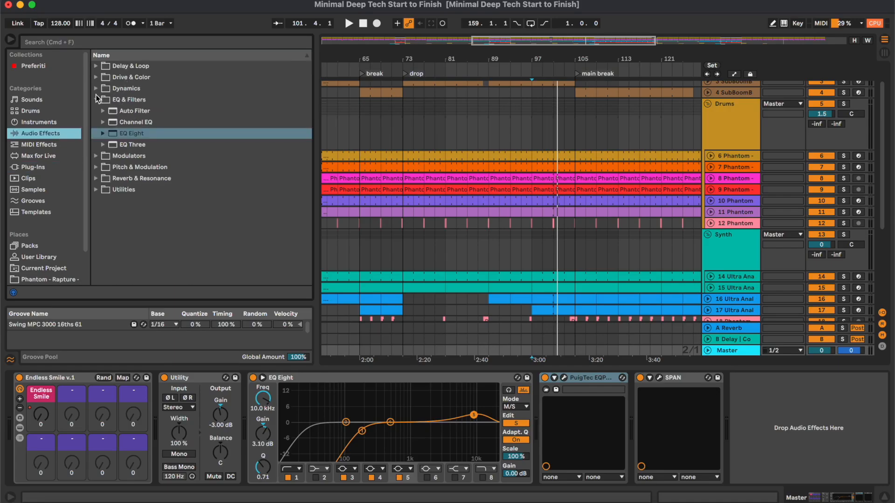
- Insert Saturator after PuigTec on the Master with Drive at 3.38 dB and Dry/Wet at 26.2%
left_click(100, 80)
scroll(150, 187, "down", 2)
left_click_drag(135, 153, 673, 441)
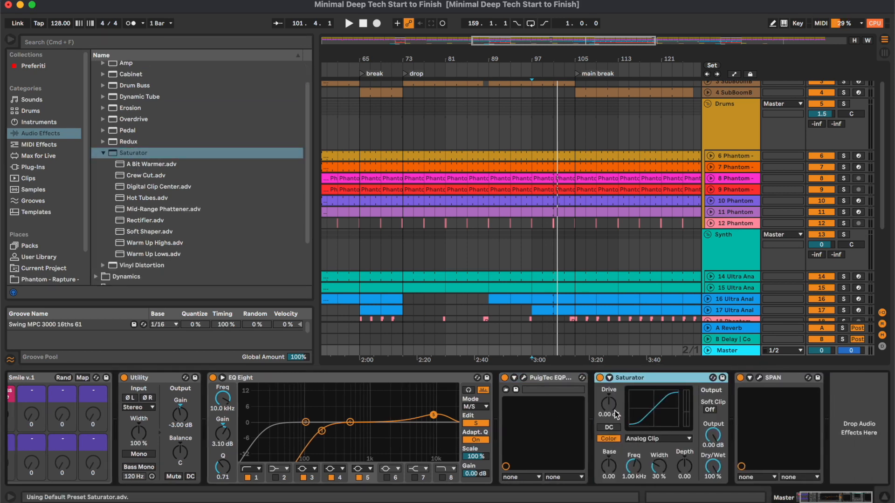
left_click_drag(608, 414, 608, 406)
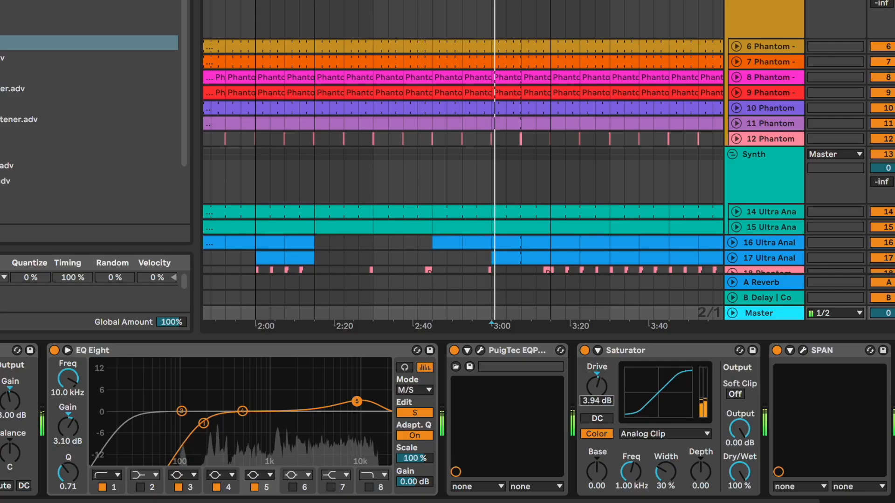
left_click_drag(747, 489, 746, 502)
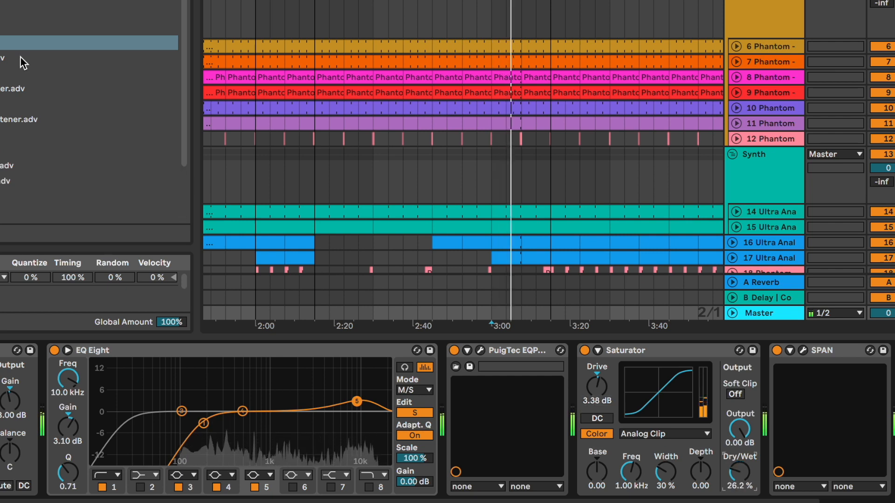
- Insert the Glue Compressor preset Mastering - Add Sustain after Saturator, with threshold at -6.40 dB and makeup at 2.00 dB
scroll(20, 56, "up", 2)
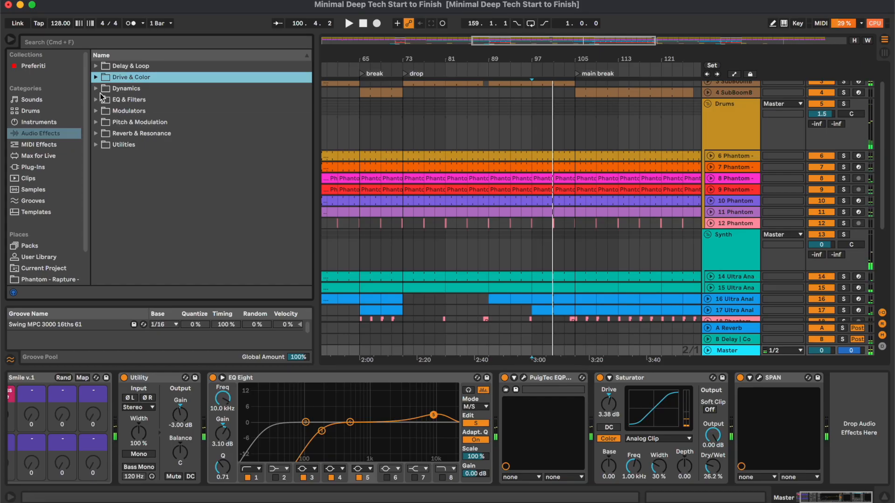
left_click(96, 89)
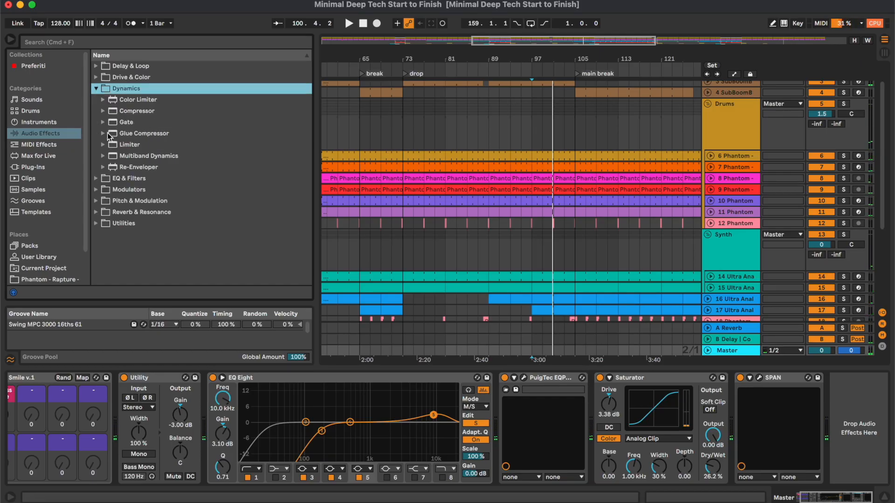
left_click(108, 134)
left_click_drag(172, 221, 738, 438)
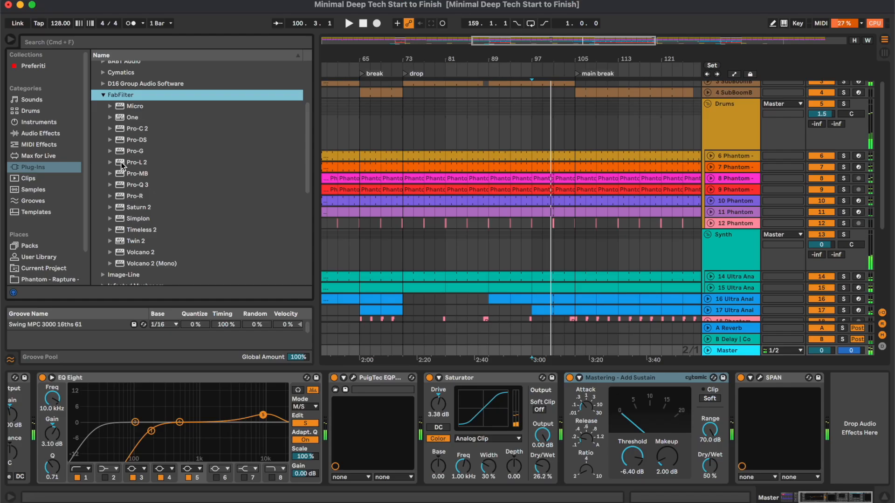
- Insert FabFilter Pro-L 2 before SPAN on the Master and set its gain to 8 dB
left_click_drag(135, 162, 714, 400)
left_click_drag(523, 175, 425, 79)
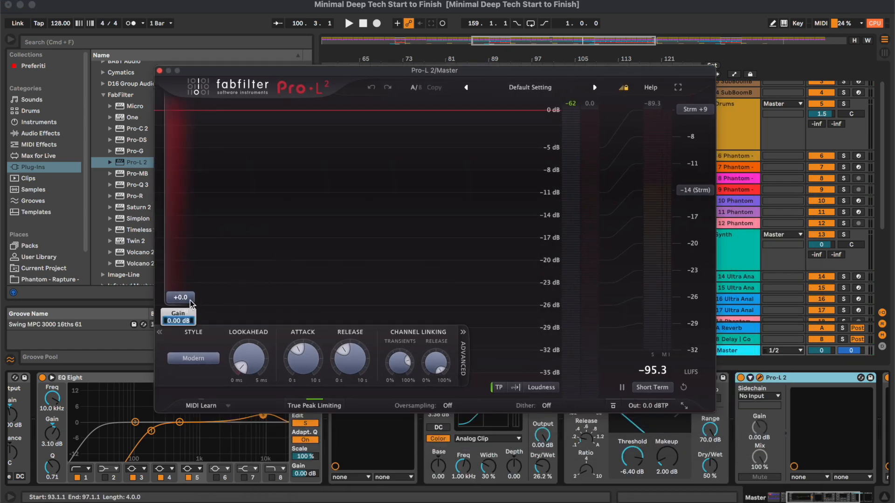
type("8")
key("Return")
- Play the mix against the SPAN spectrum, raise Pro-L 2's gain to 9.30 dB, and close the plug-in windows and device view
key("space")
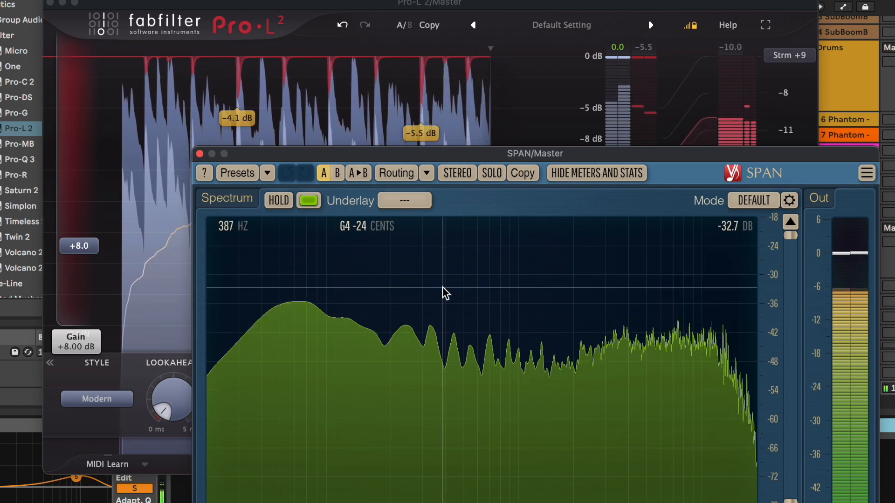
left_click_drag(443, 154, 696, 132)
left_click_drag(84, 251, 88, 238)
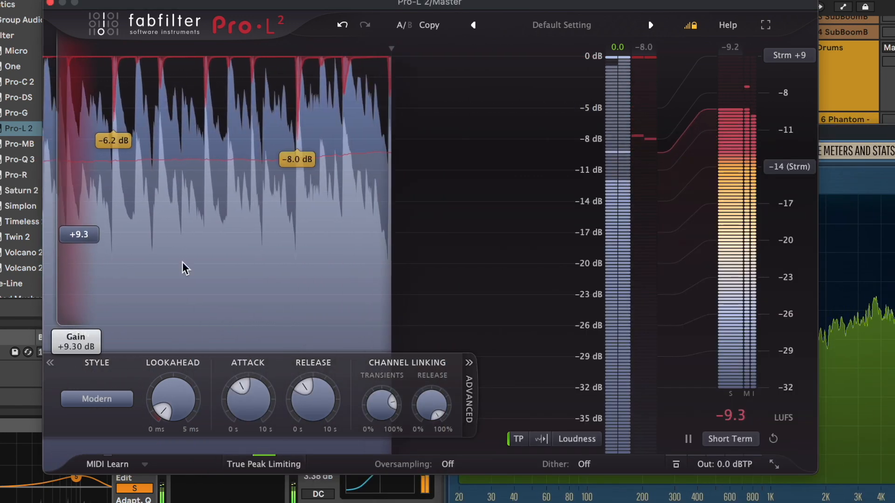
left_click(717, 488)
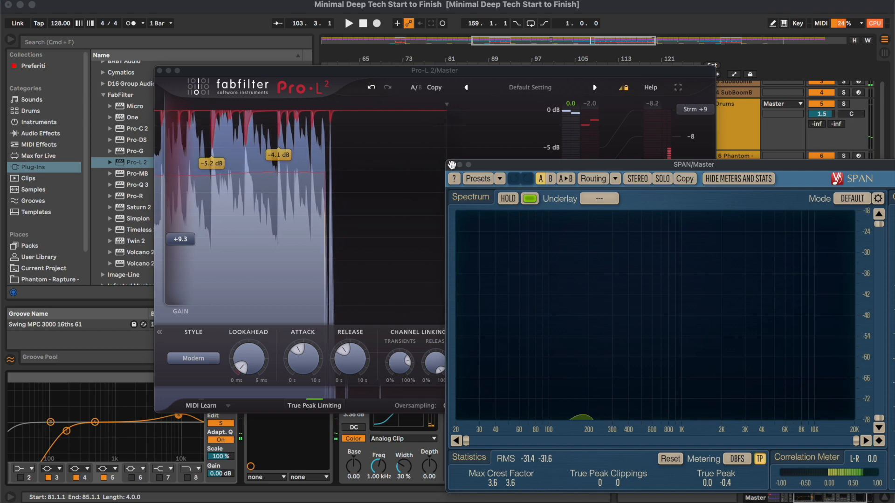
left_click(451, 131)
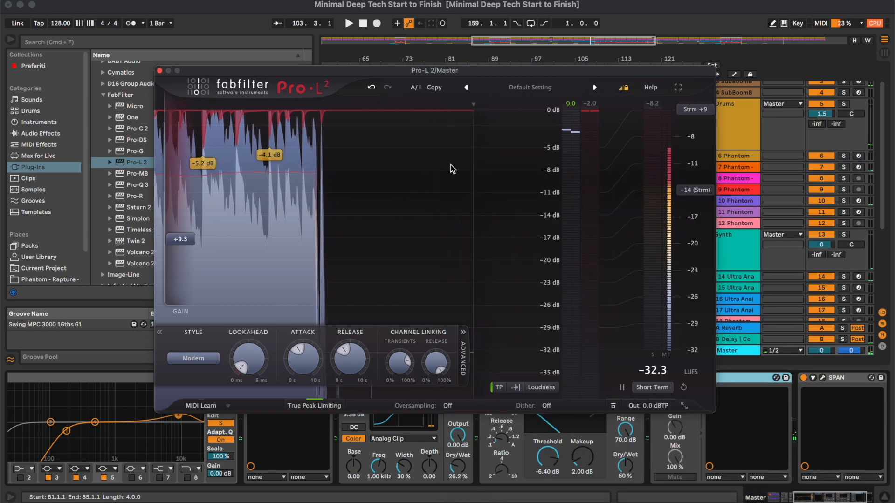
left_click(160, 71)
left_click(880, 498)
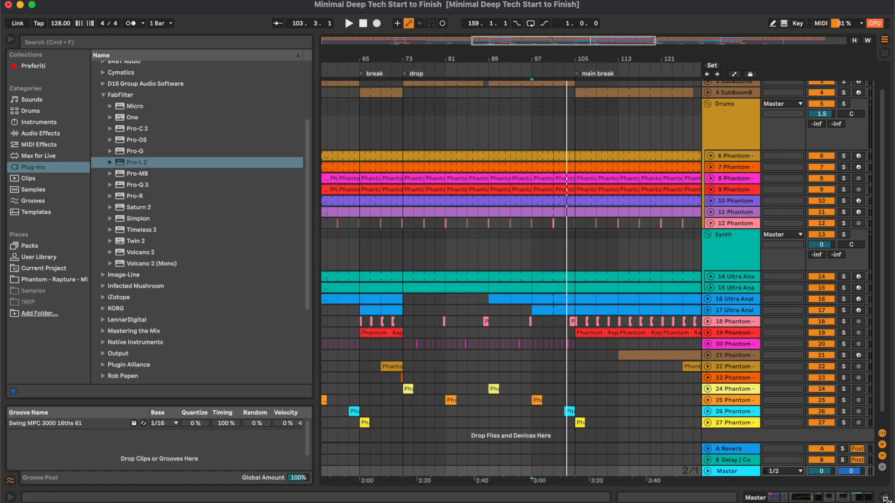
left_click(737, 77)
left_click(736, 76)
left_click(737, 86)
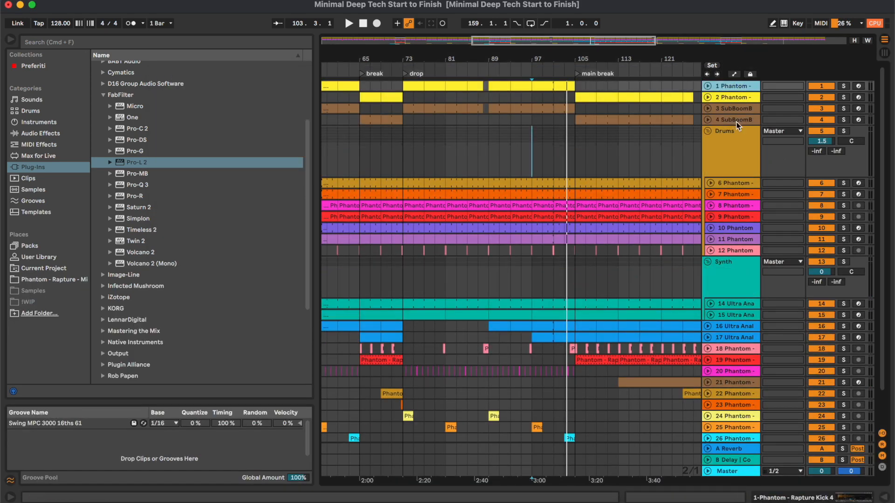
left_click(736, 120, "shift")
key("u")
left_click(827, 97)
left_click(708, 87)
left_click(738, 185)
- Set the Drums group's volume to 1.6 dB
left_click(742, 140)
left_click_drag(827, 140, 827, 139)
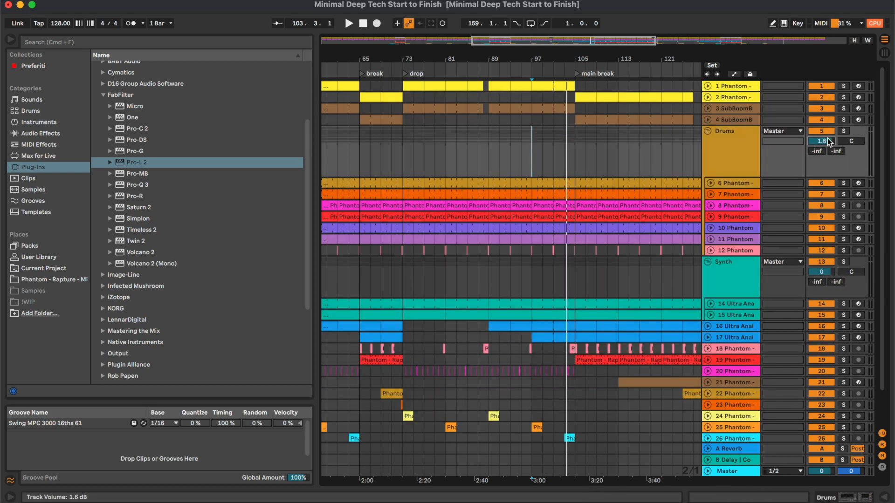
- Play the drop from around bar 81 and check the Master's frequency balance and level in SPAN
left_click(448, 46)
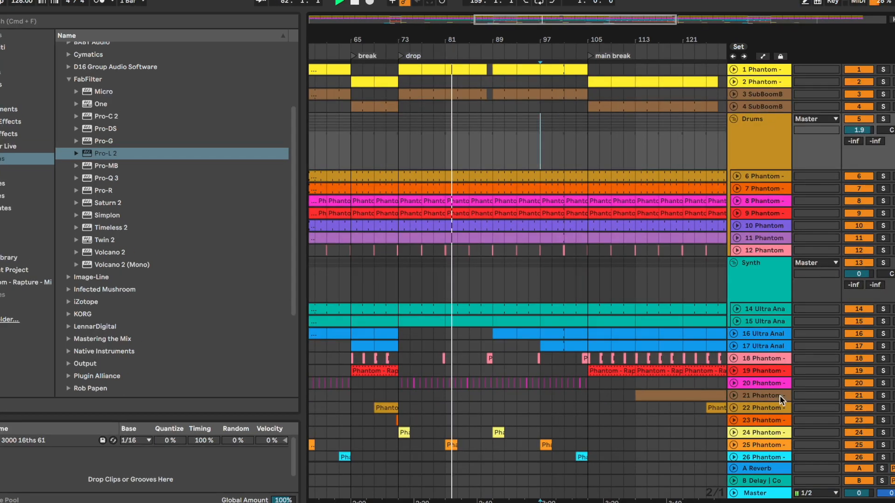
double_click(772, 494)
left_click(860, 390)
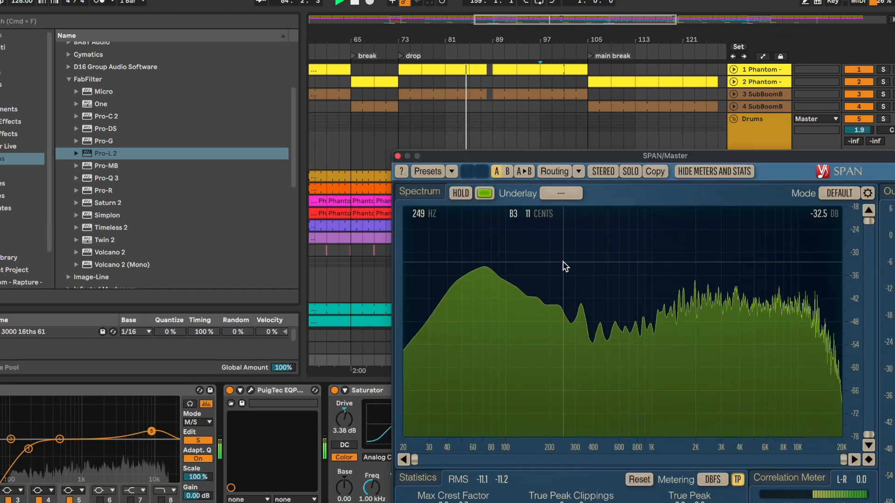
left_click(397, 156)
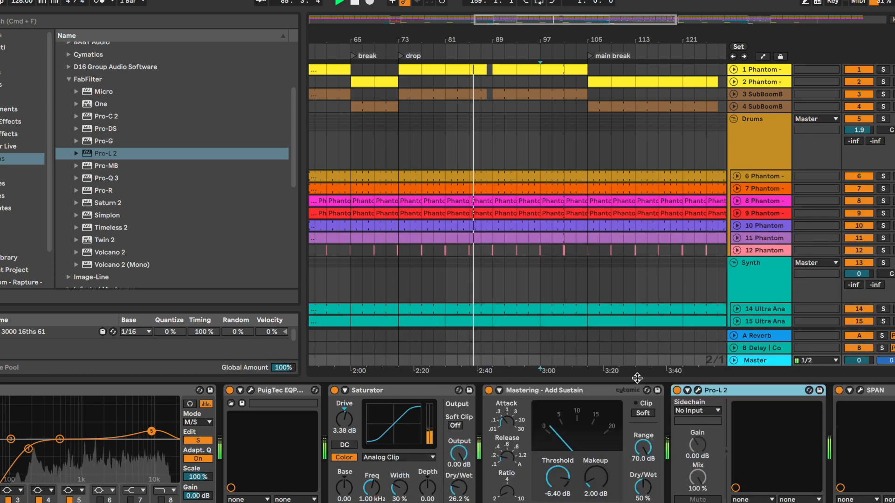
- Set the gain of Pro-L 2 on the Master to 10 dB
left_click(697, 390)
double_click(154, 238)
type("10")
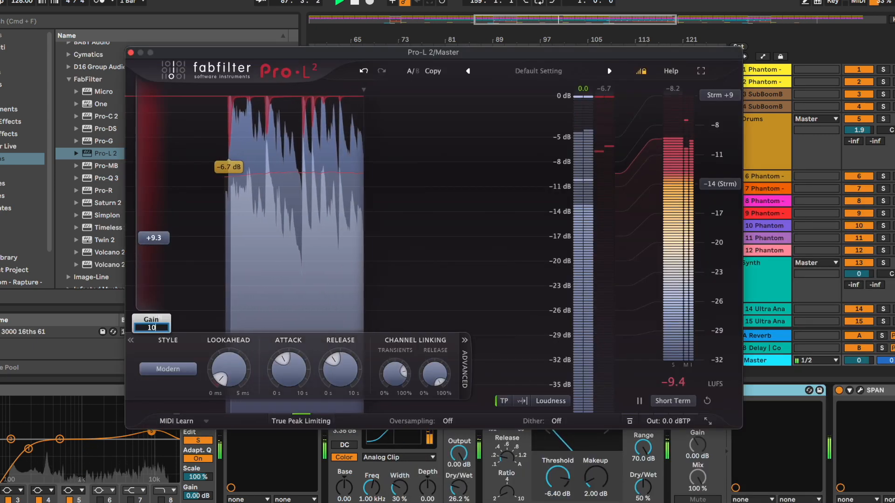
key("Return")
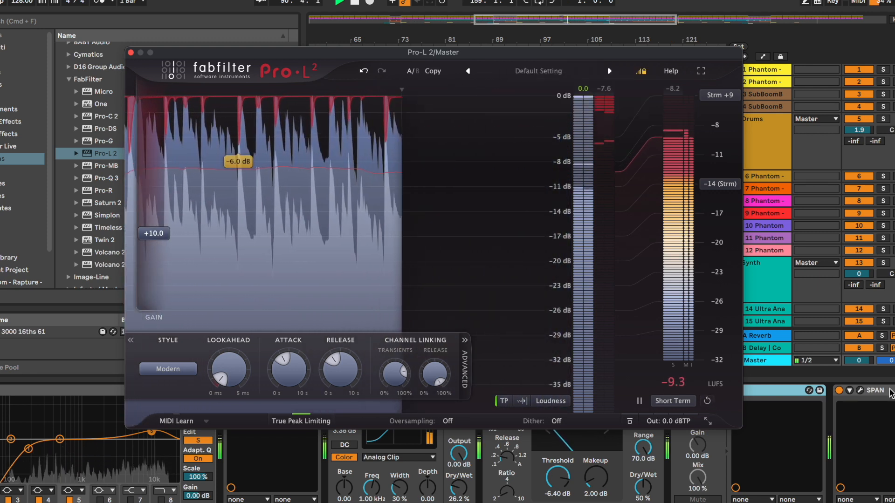
- With SPAN open beside the limiter, raise Pro-L 2's gain to 11.6 dB and reset SPAN's statistics
left_click(859, 391)
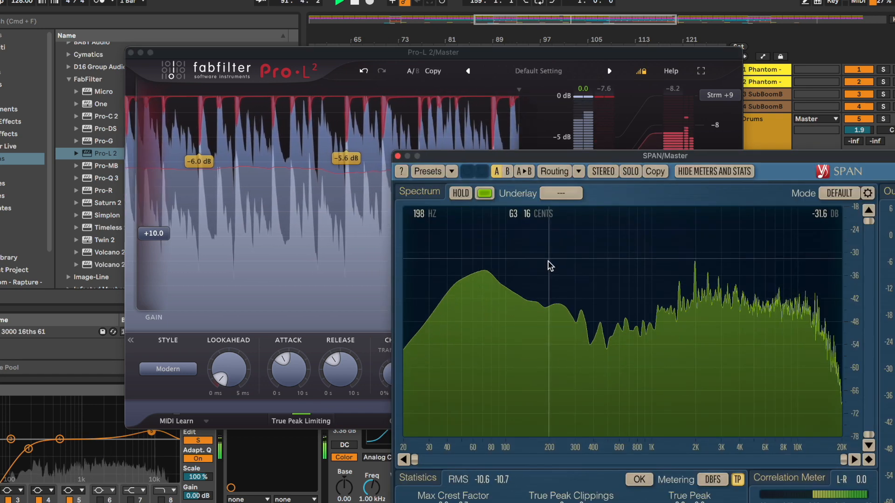
key("space")
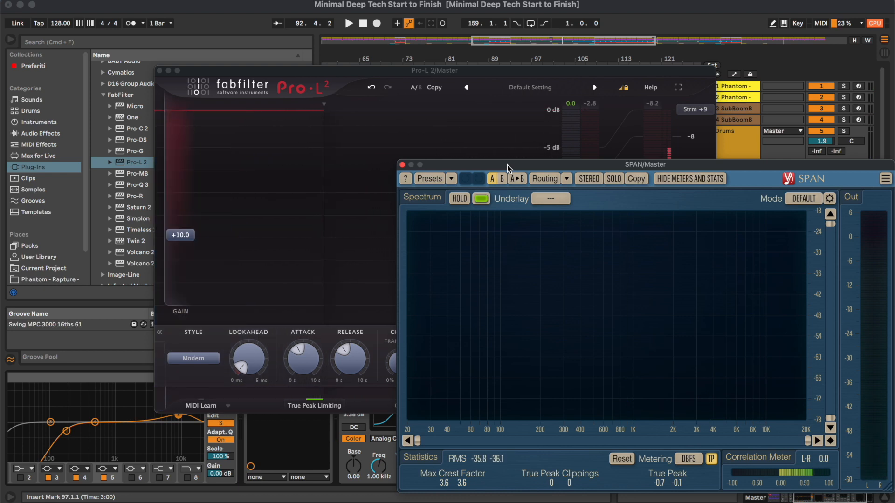
left_click_drag(507, 168, 506, 128)
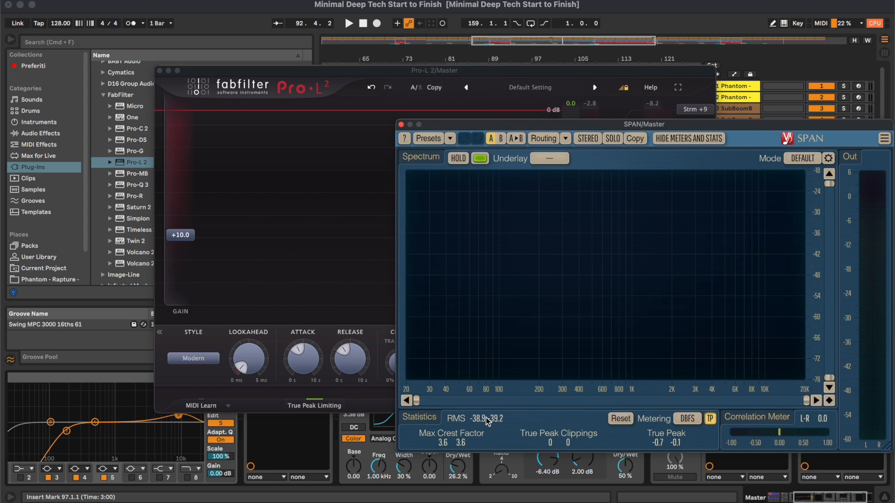
left_click_drag(189, 237, 145, 222)
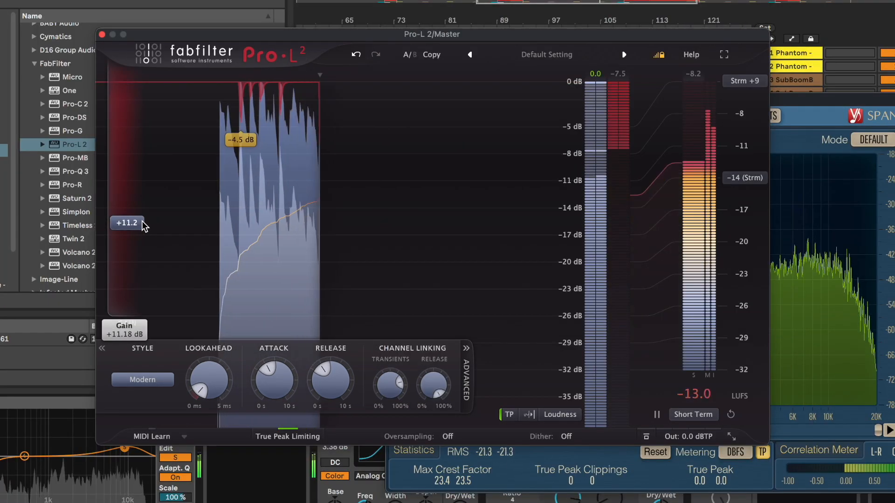
left_click(655, 453)
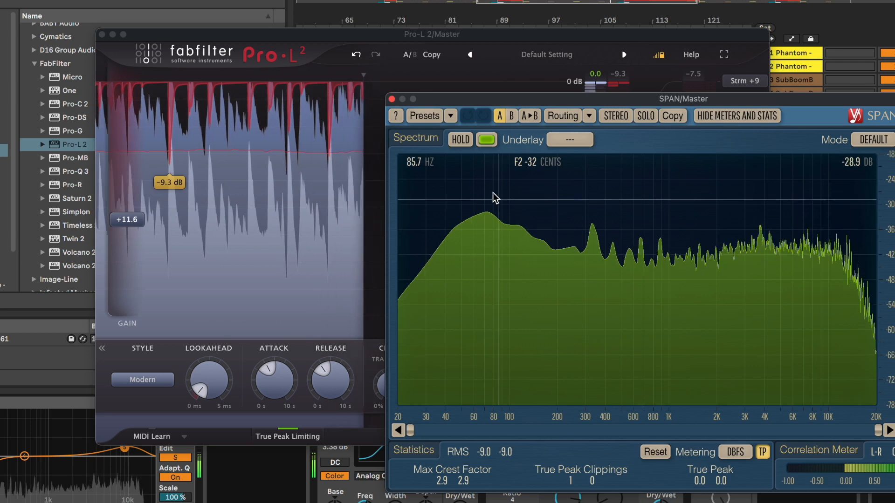
left_click(392, 98)
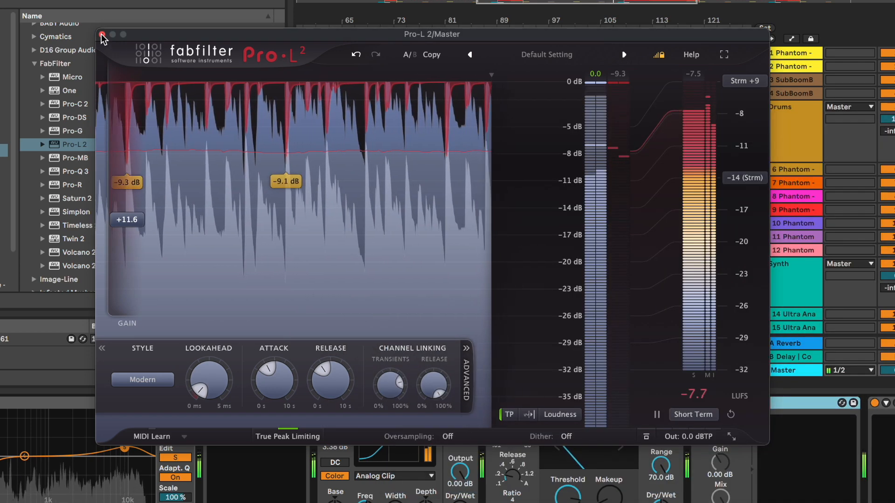
left_click(102, 35)
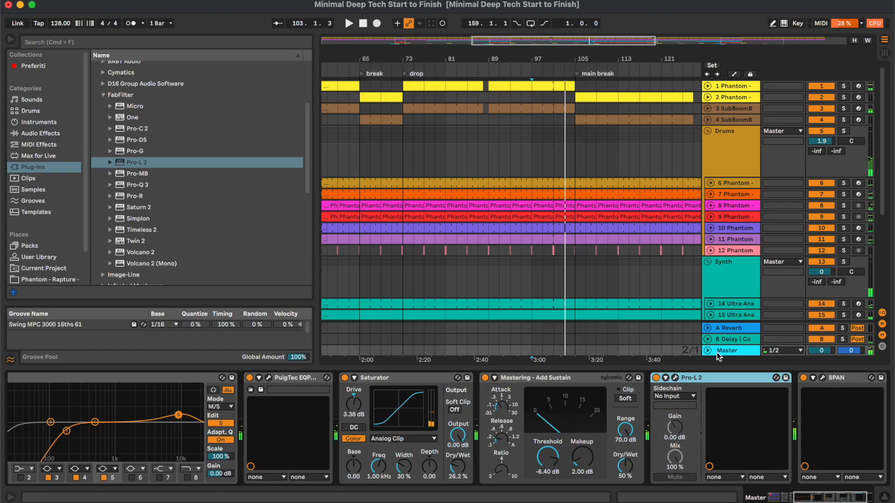
scroll(722, 420, "left", 5)
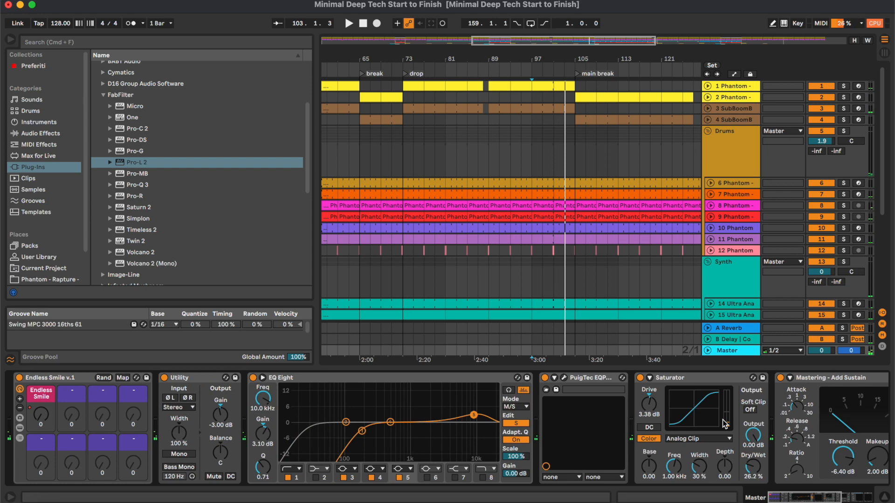
left_click(890, 496)
left_click_drag(591, 38, 591, 36)
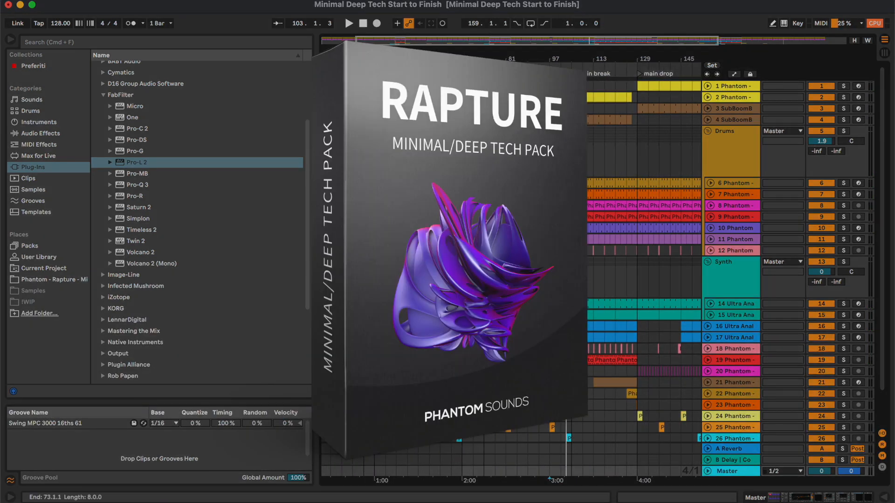